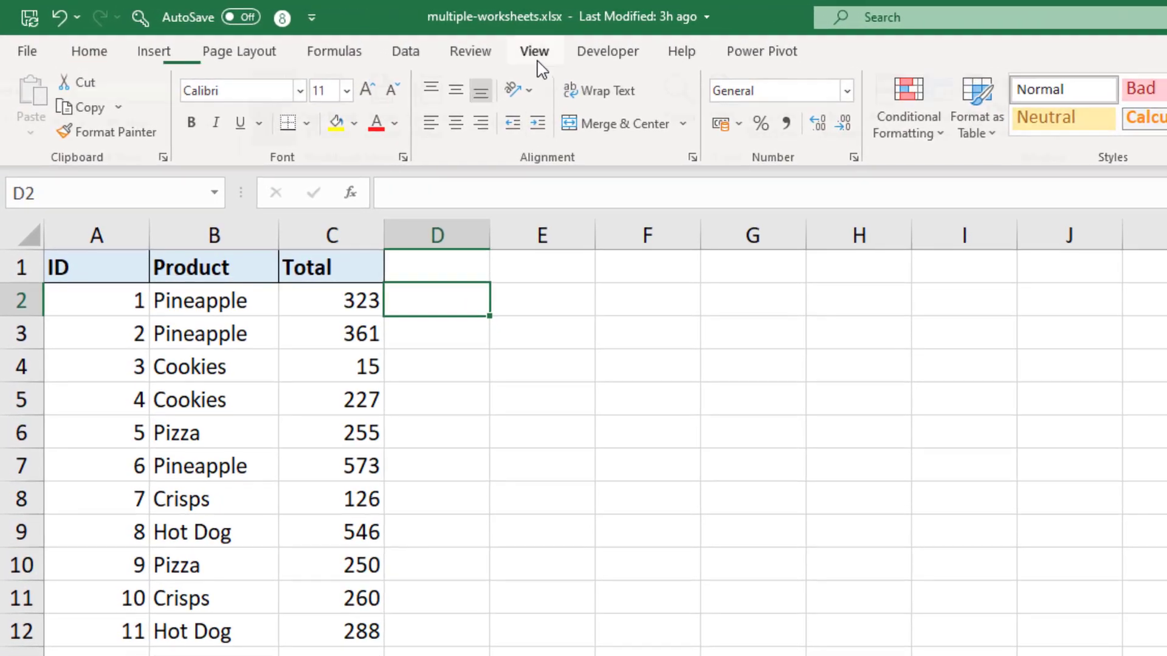
Open a second window of multiple-worksheets.xlsx and confirm windows 1 and 2 under Switch Windows.
left_click(537, 62)
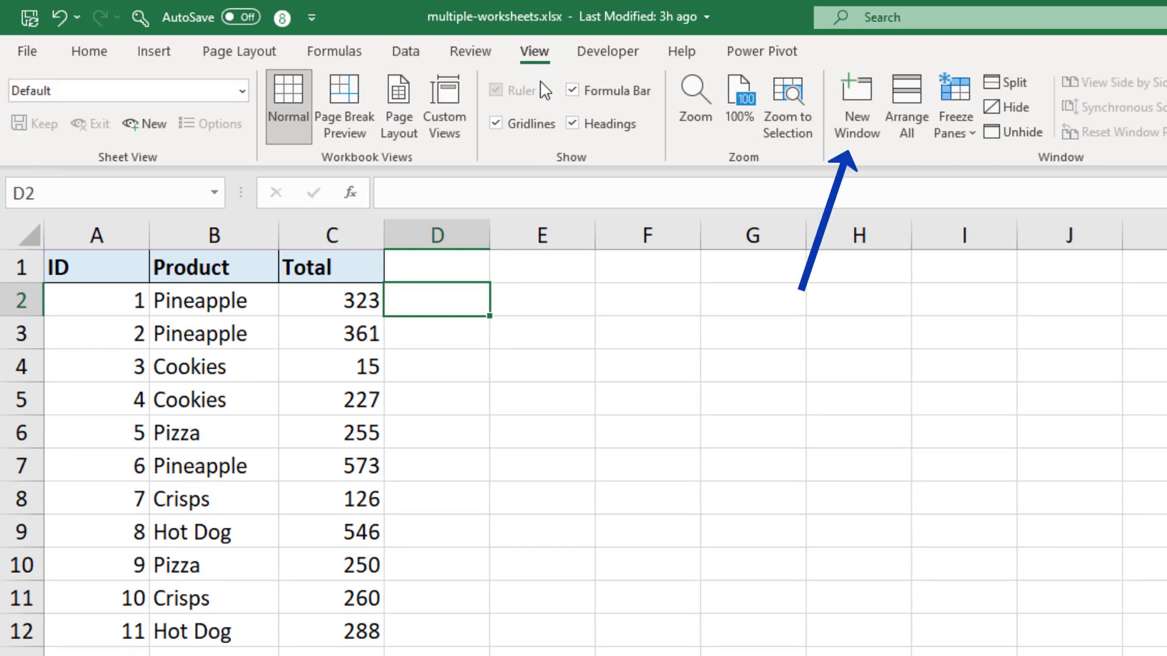
left_click(853, 141)
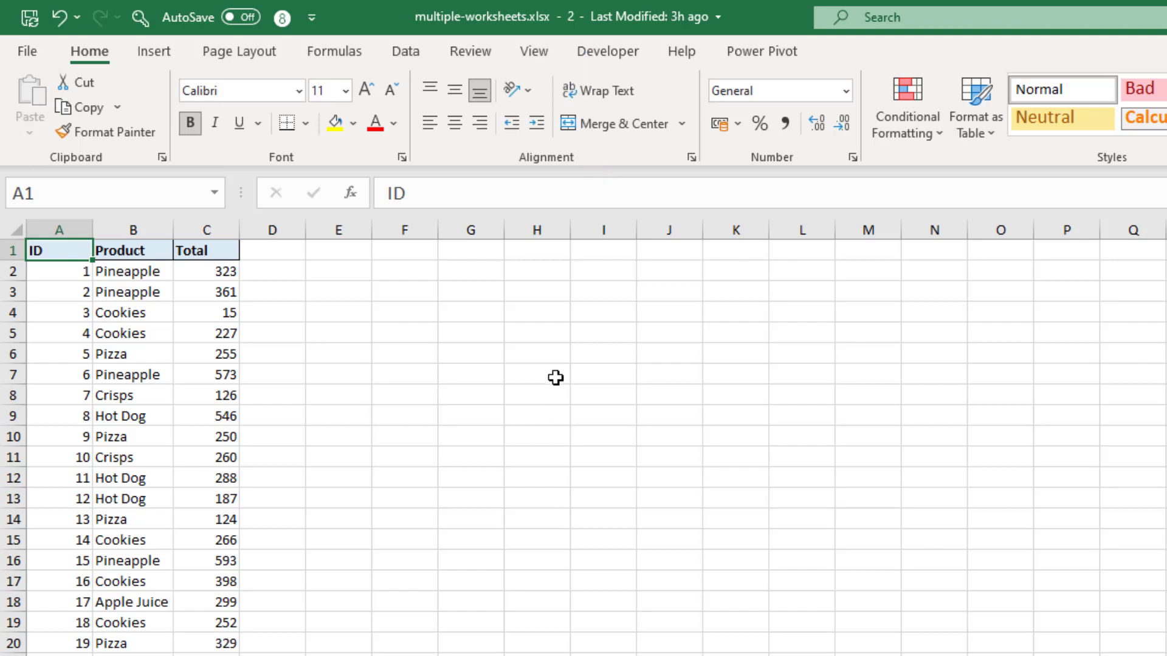
left_click(534, 53)
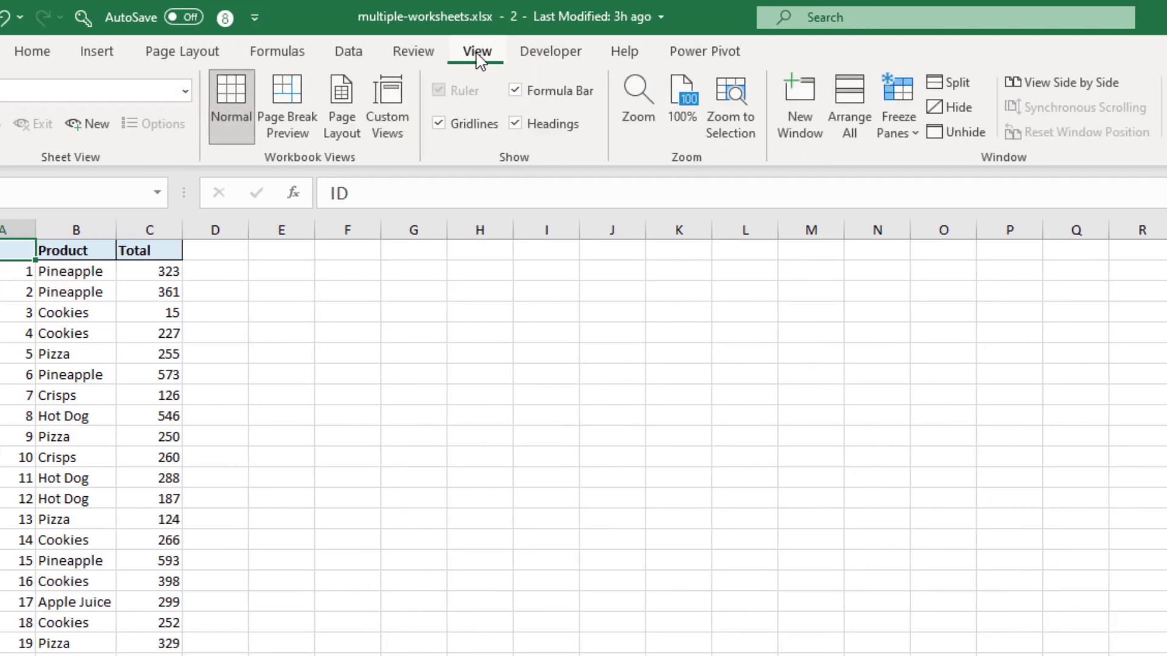
left_click(745, 128)
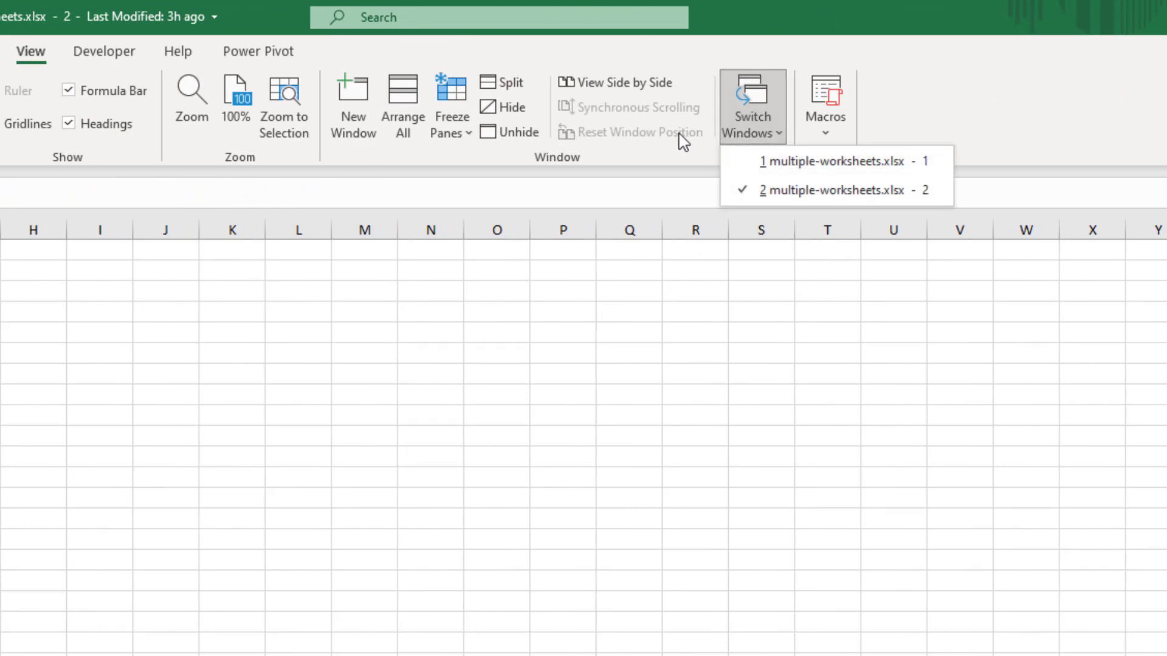
Show the Manchester sheet in window 2, zoom in, and view both windows side by side.
key("Escape")
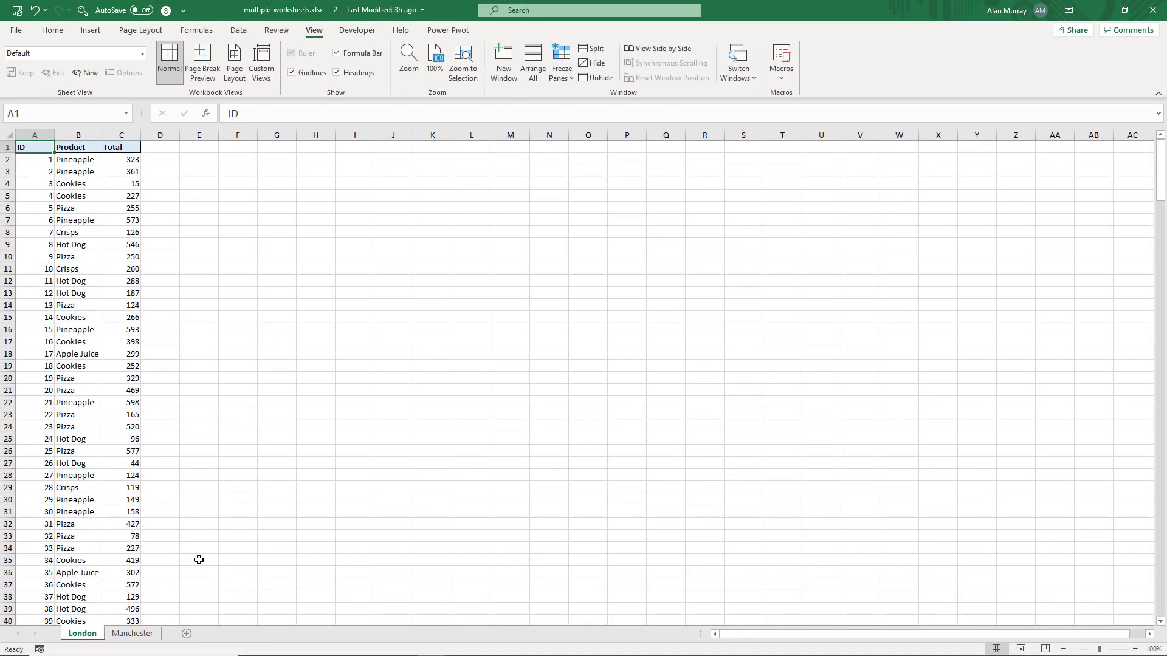
left_click(151, 636)
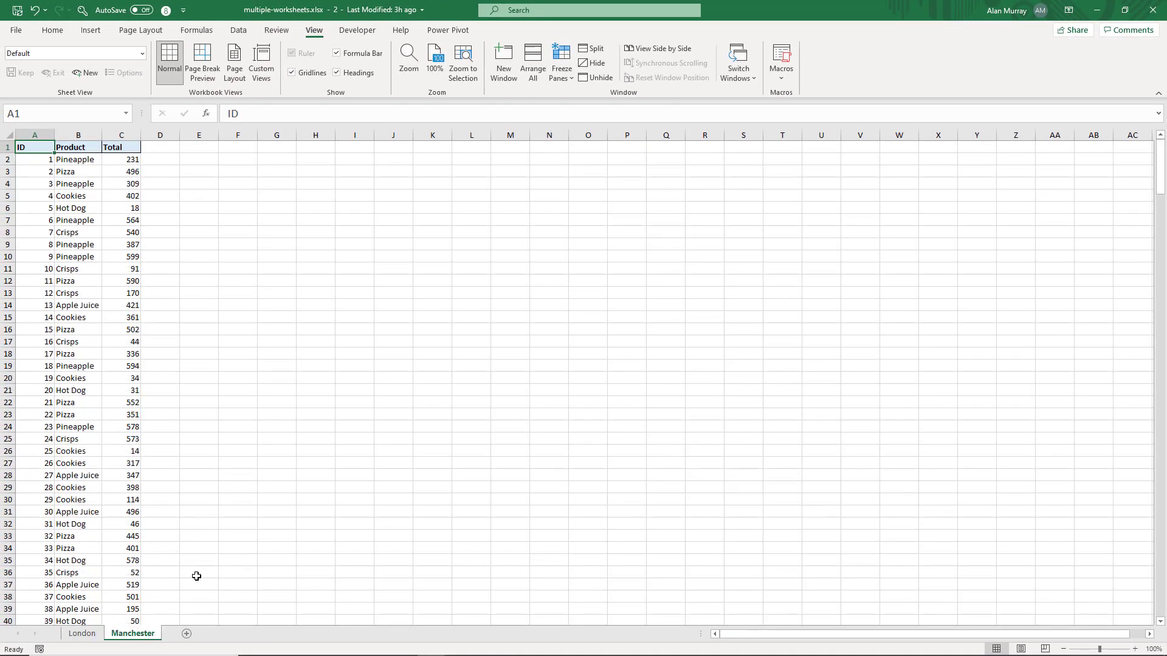
scroll(267, 379, "up", 2)
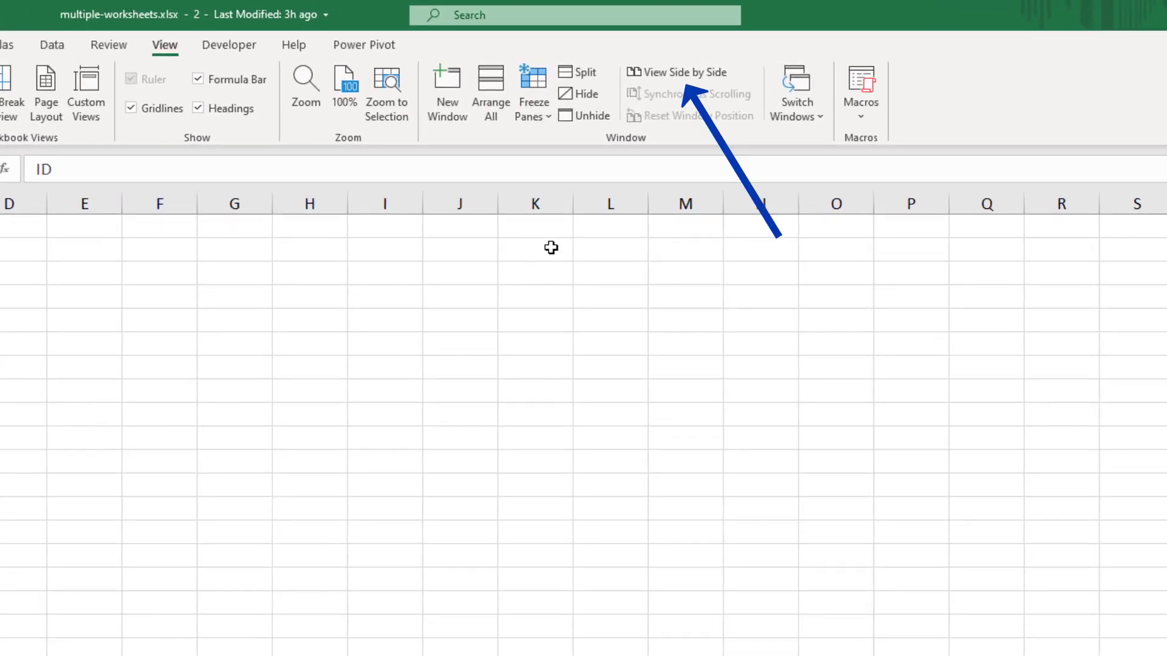
left_click(651, 71)
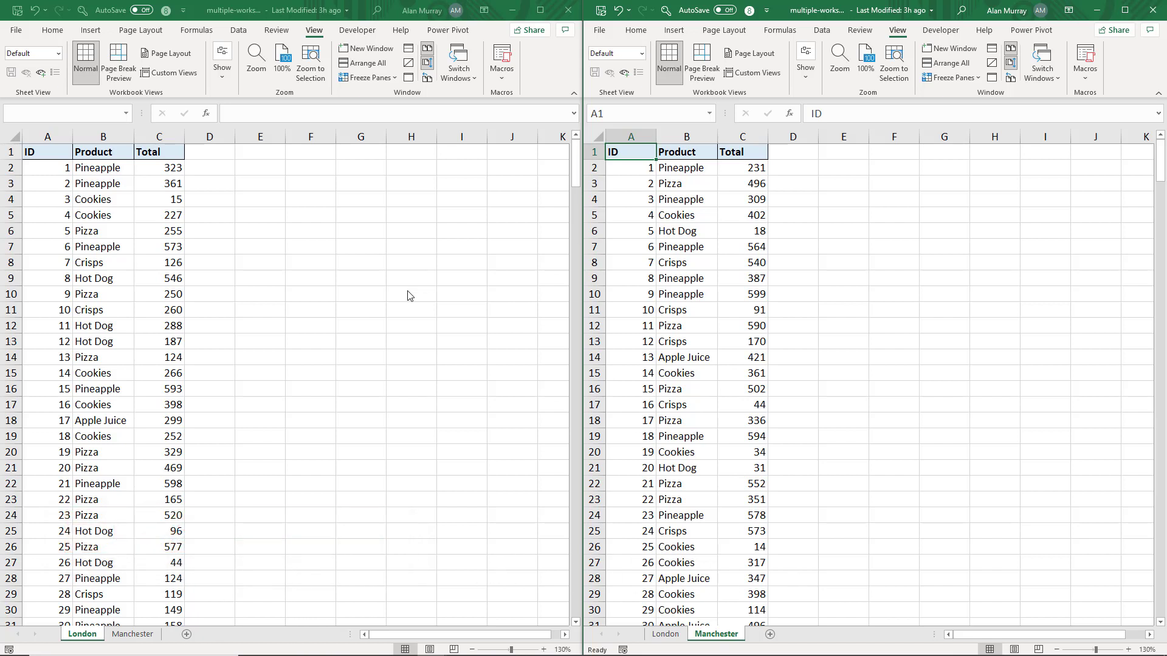
Activate the London window and scroll down and up through both tables.
key("ctrl+F6")
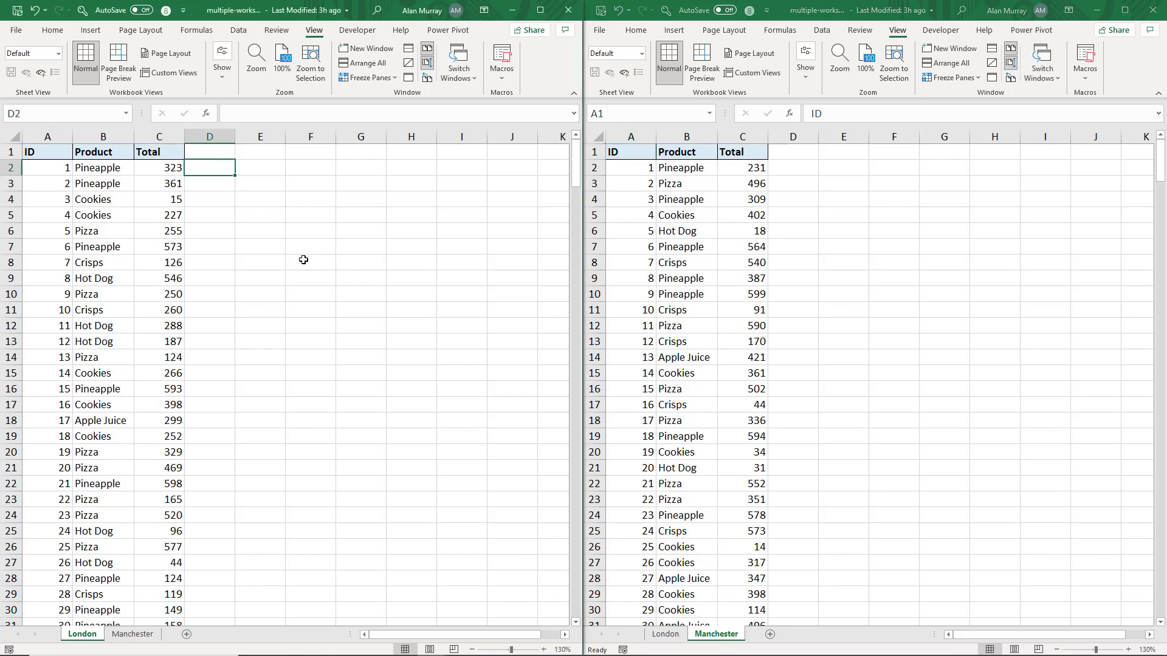
scroll(302, 286, "down", 3)
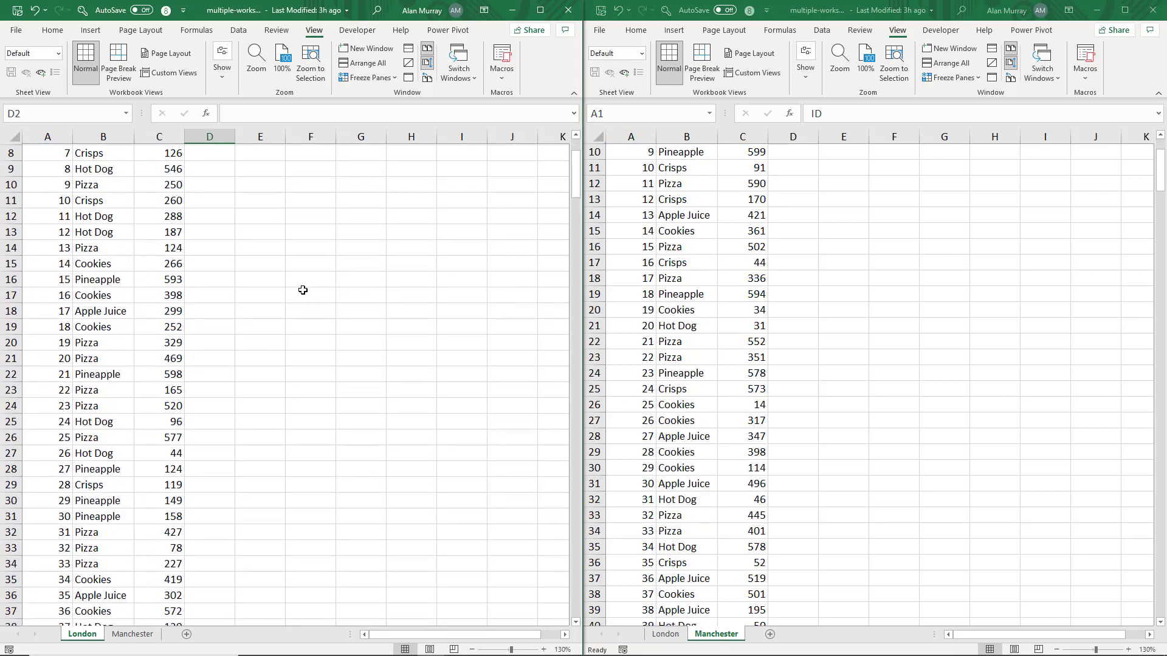
scroll(302, 290, "down", 4)
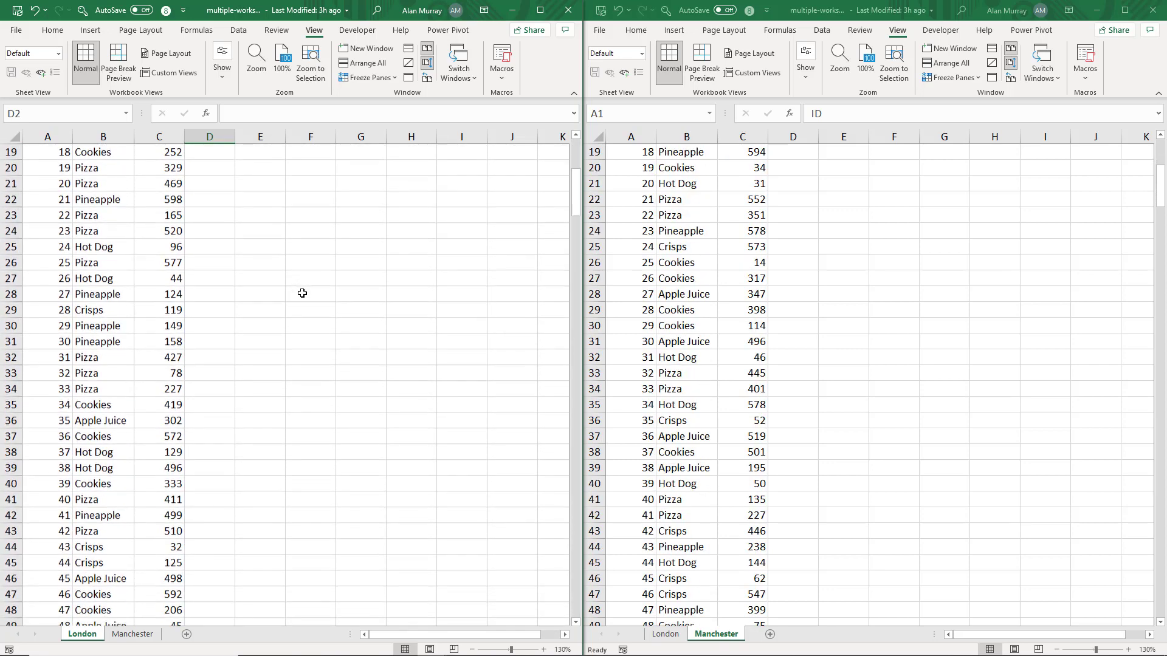
scroll(302, 293, "down", 4)
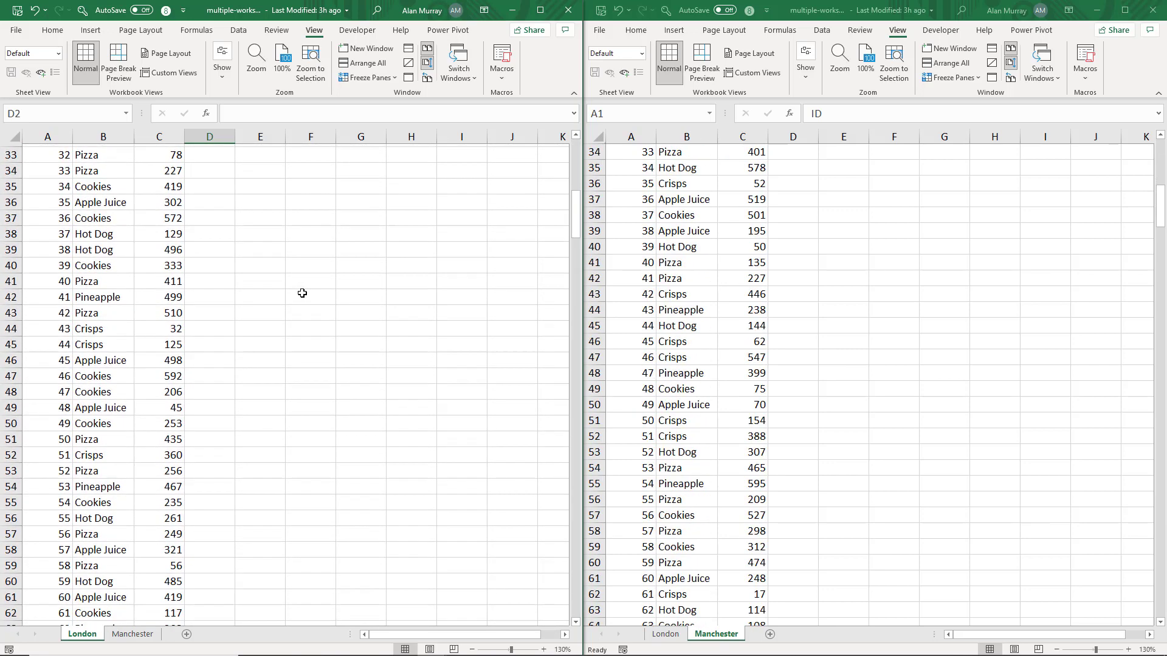
scroll(302, 293, "down", 3)
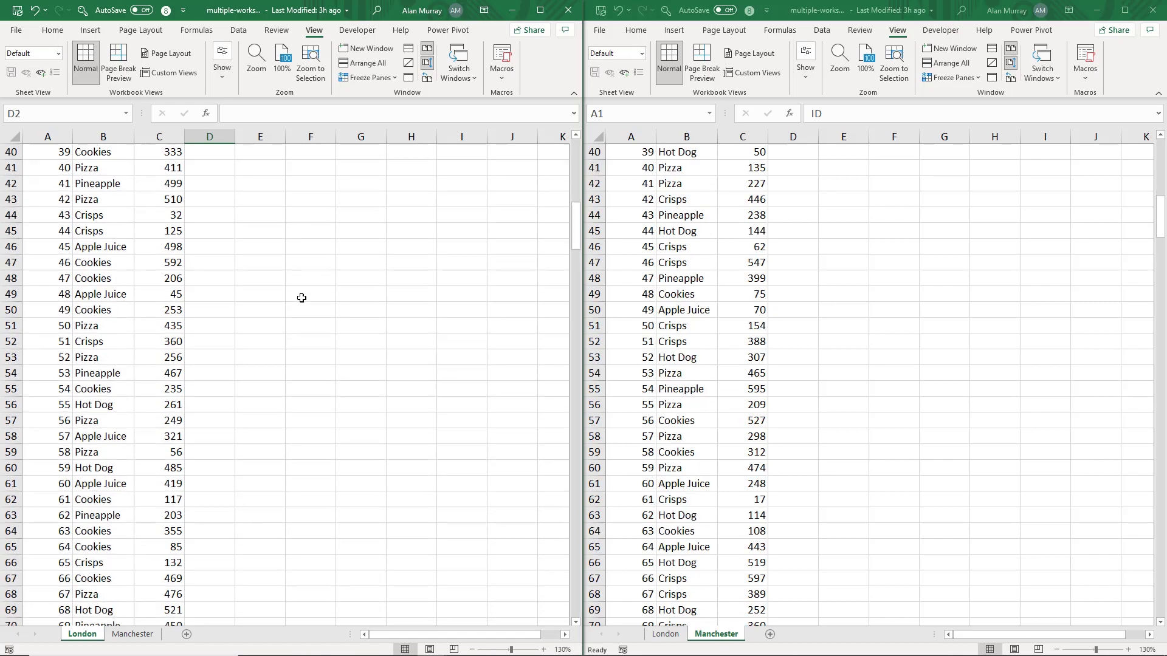
scroll(301, 298, "up", 13)
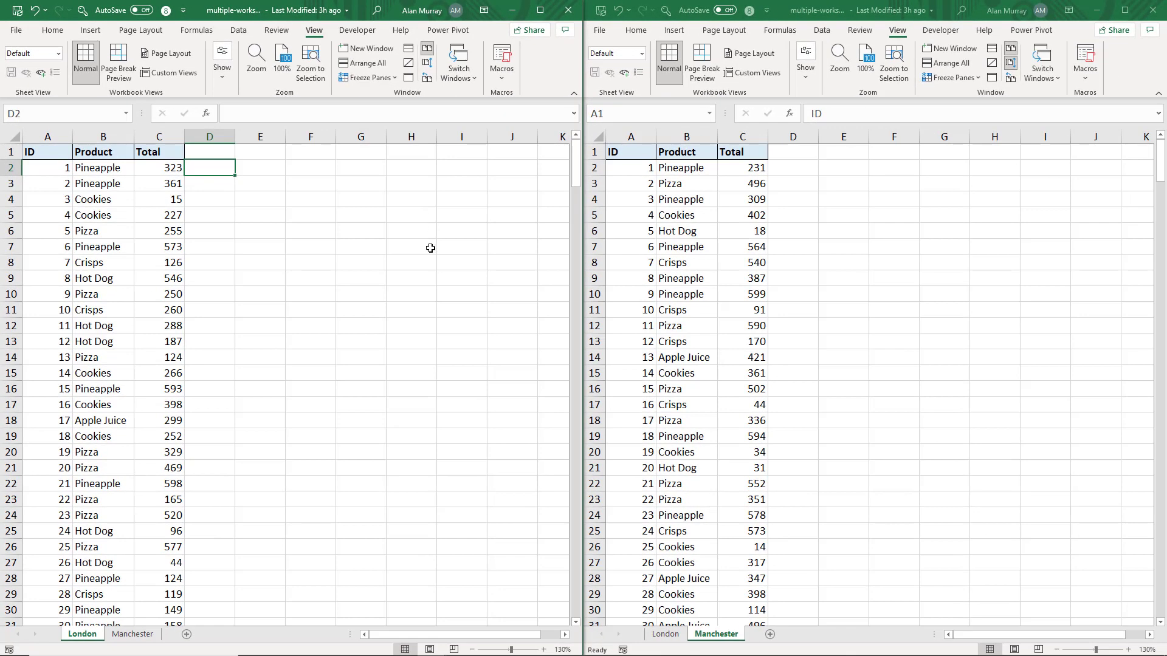
scroll(430, 253, "down", 7)
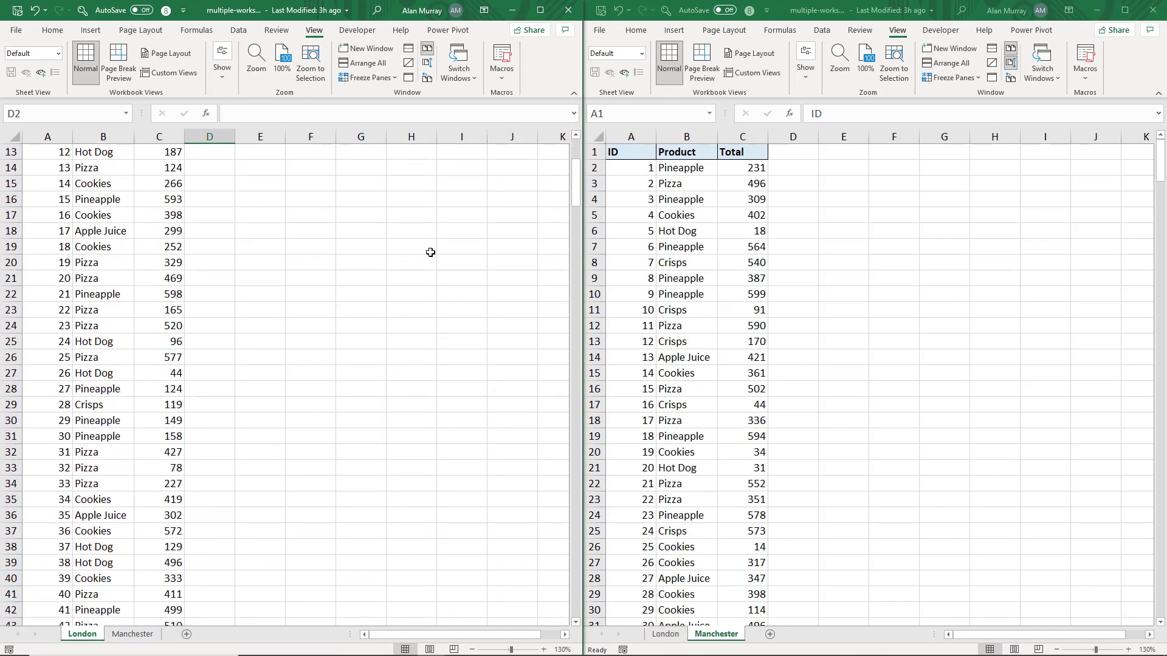
scroll(430, 253, "down", 5)
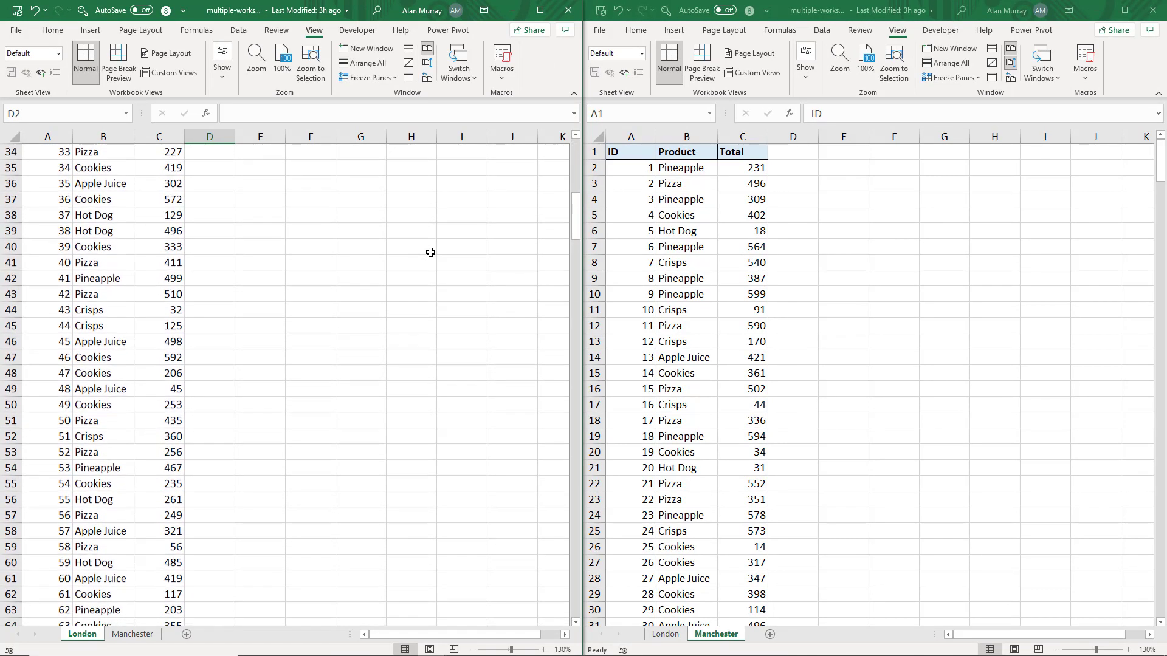
scroll(427, 264, "down", 1)
scroll(426, 271, "up", 12)
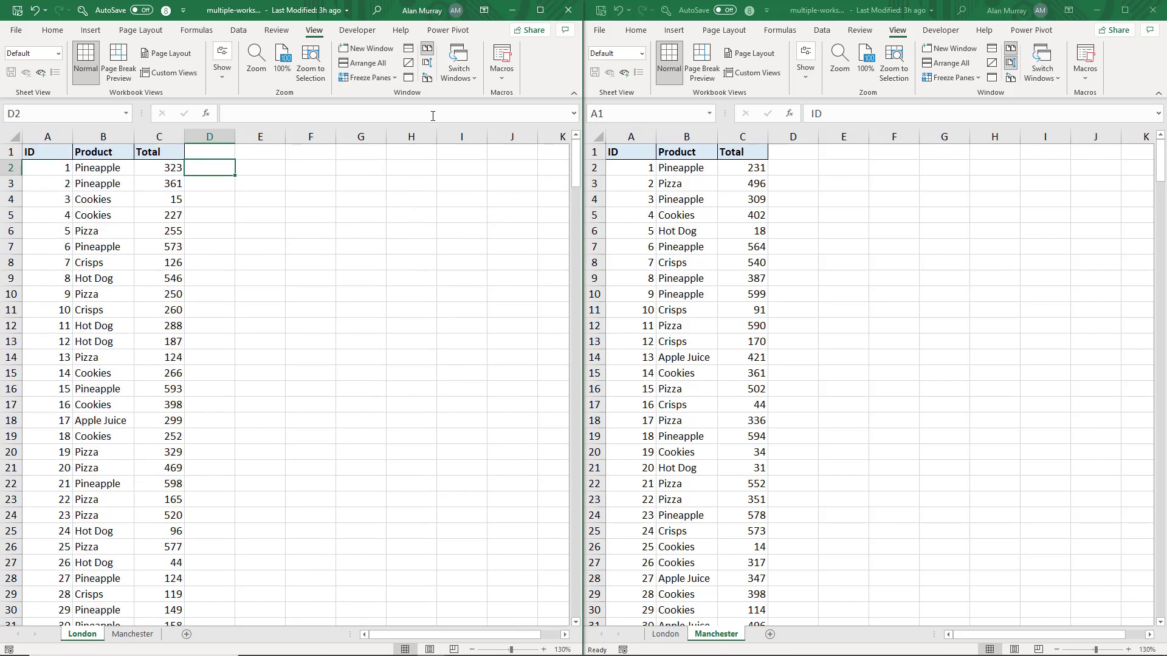
Turn Synchronous Scrolling back on and scroll both tables to the top together.
left_click(429, 64)
scroll(443, 254, "down", 3)
scroll(443, 254, "down", 5)
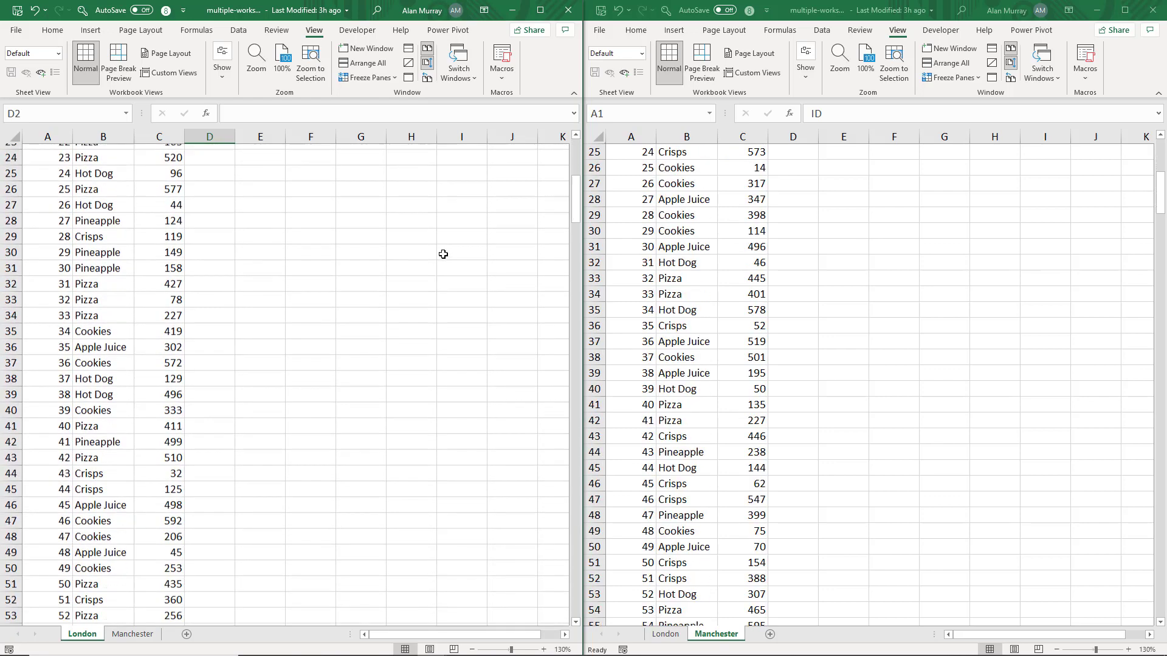
scroll(443, 254, "up", 8)
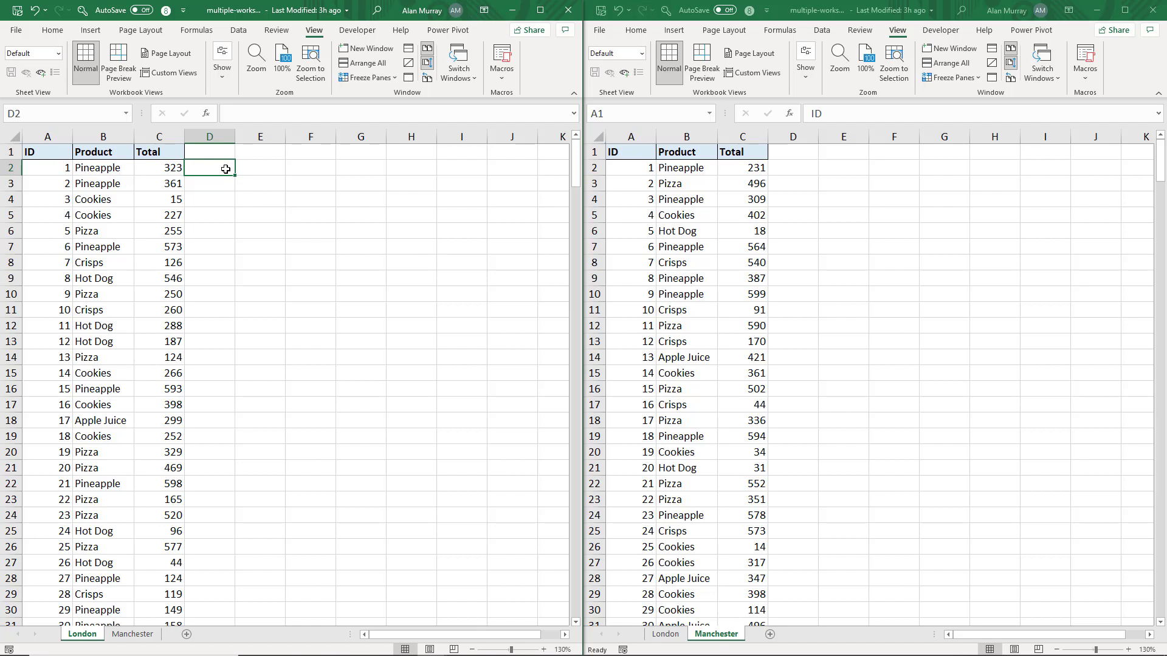
Enter 'Excel' in London's D2, then show London zoomed in the second window too.
type("Excel")
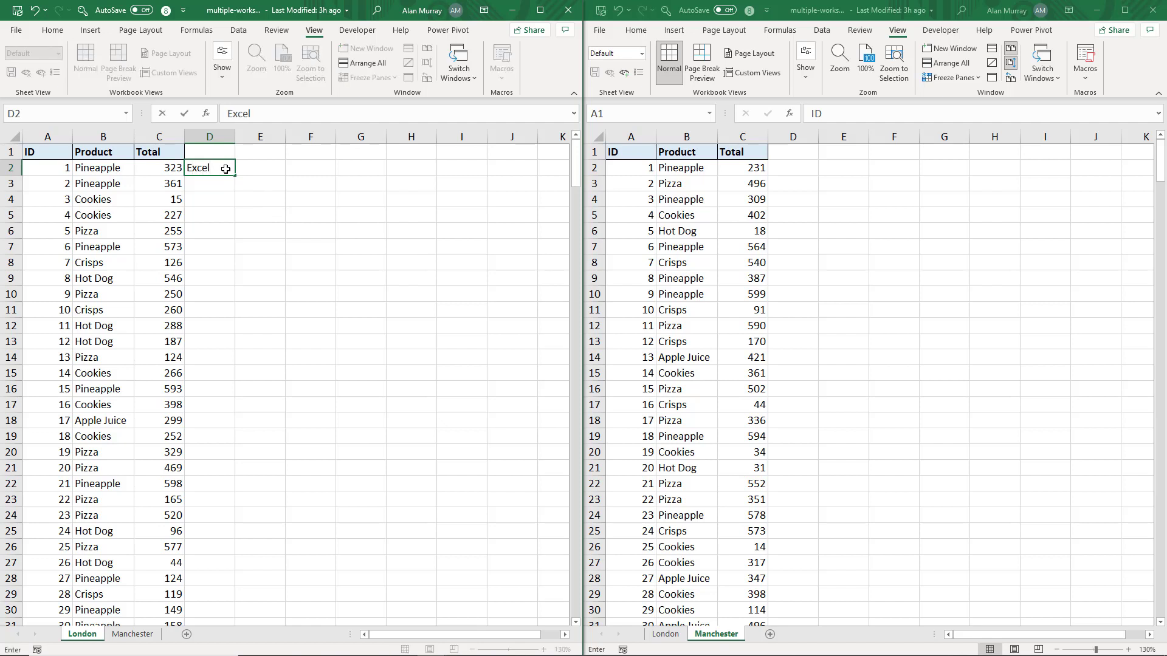
key("Return")
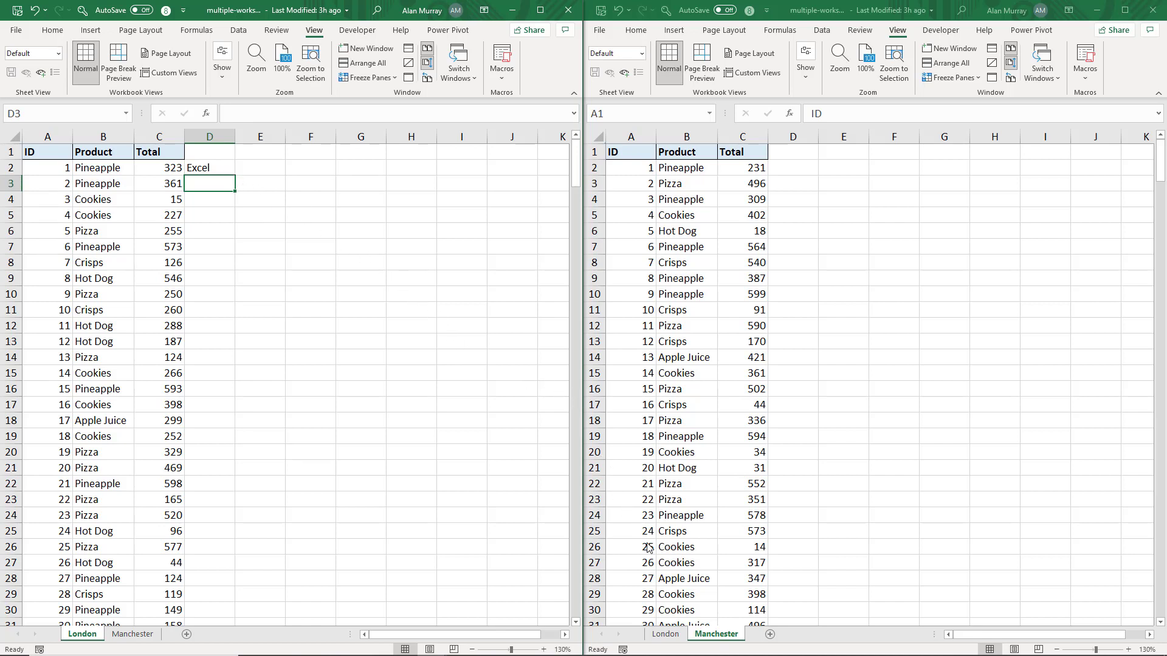
left_click(668, 634)
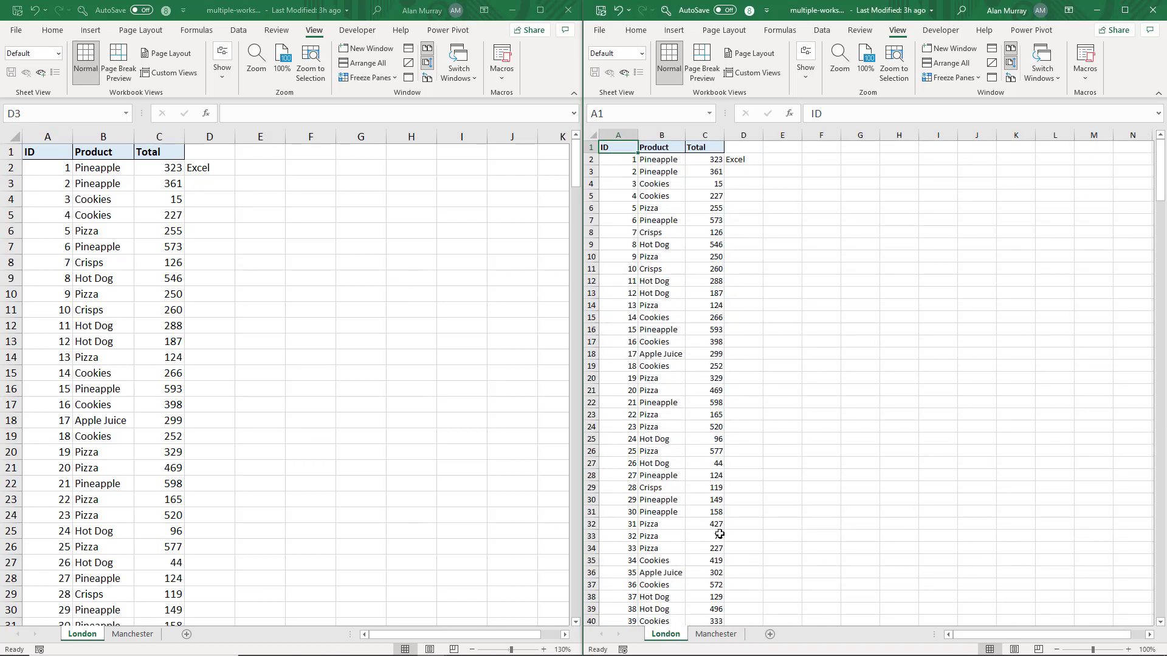
scroll(806, 454, "up", 3, "ctrl")
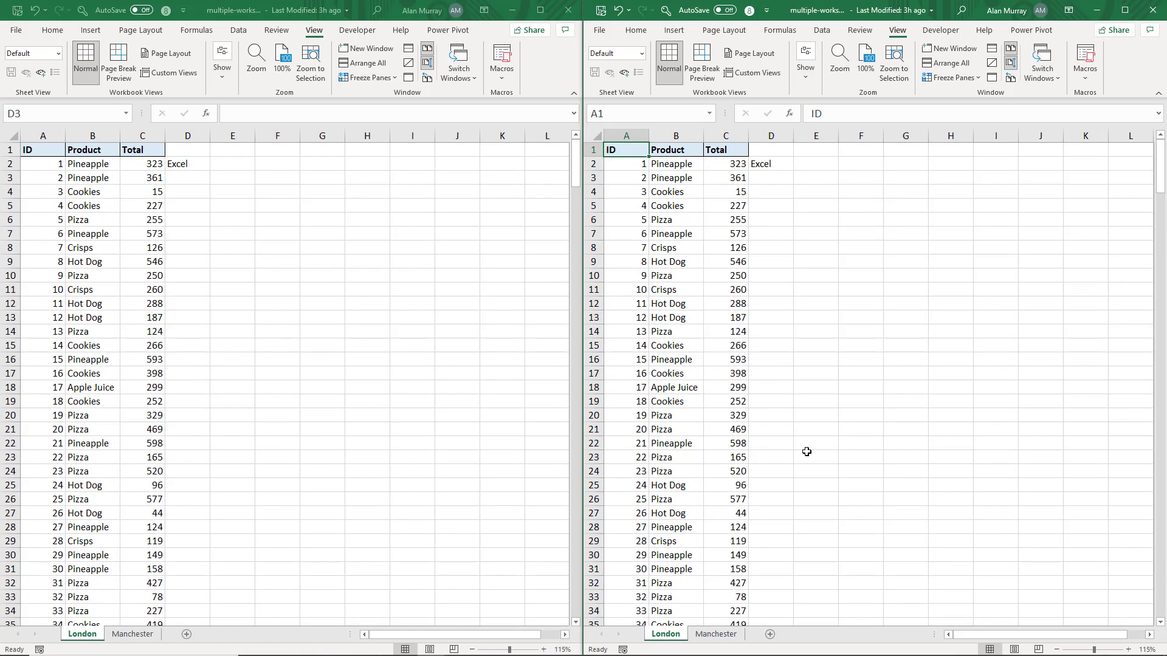
scroll(806, 451, "up", 1, "ctrl")
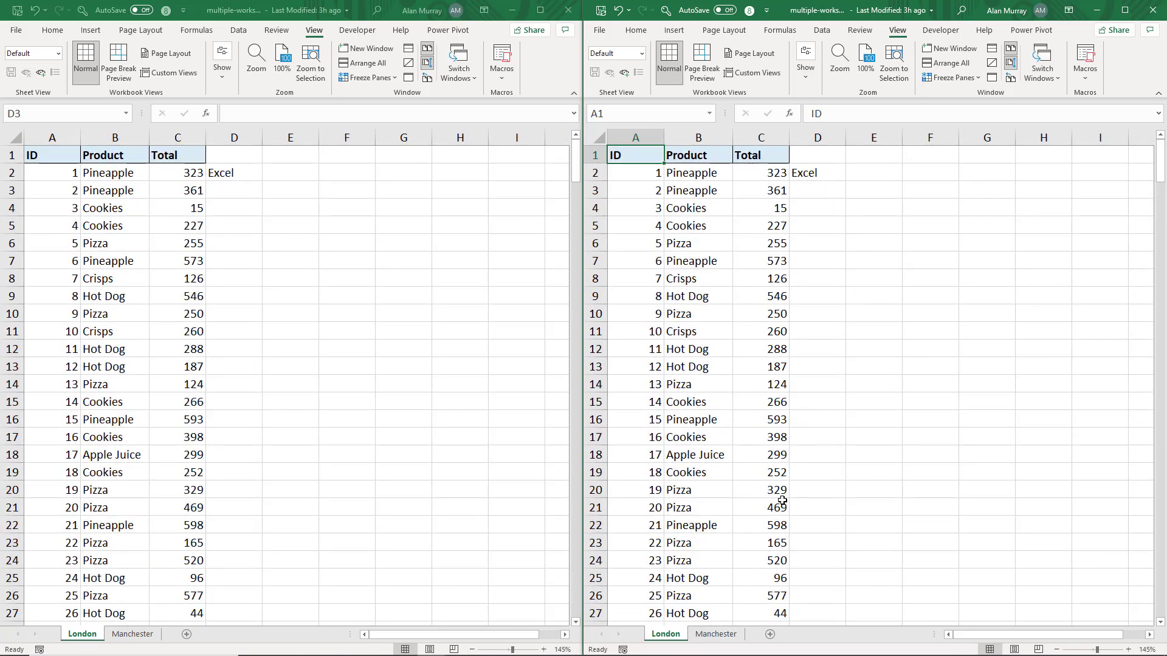
Return window 2 to Manchester, turn off View Side by Side, and check Switch Windows lists both.
left_click(714, 634)
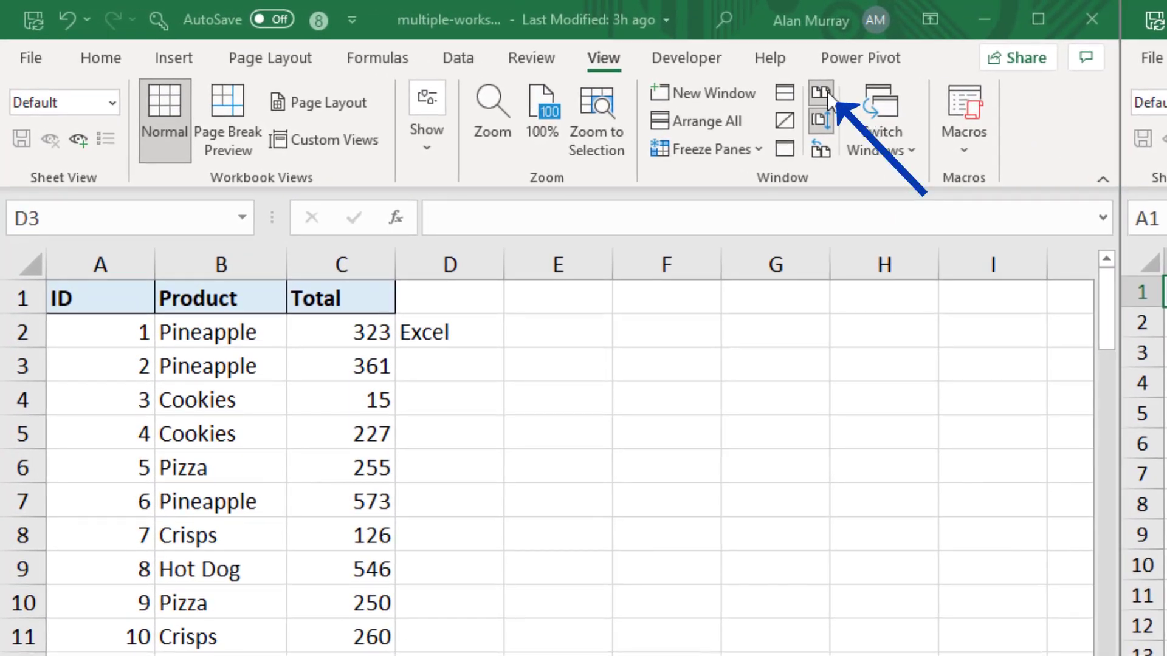
left_click(827, 96)
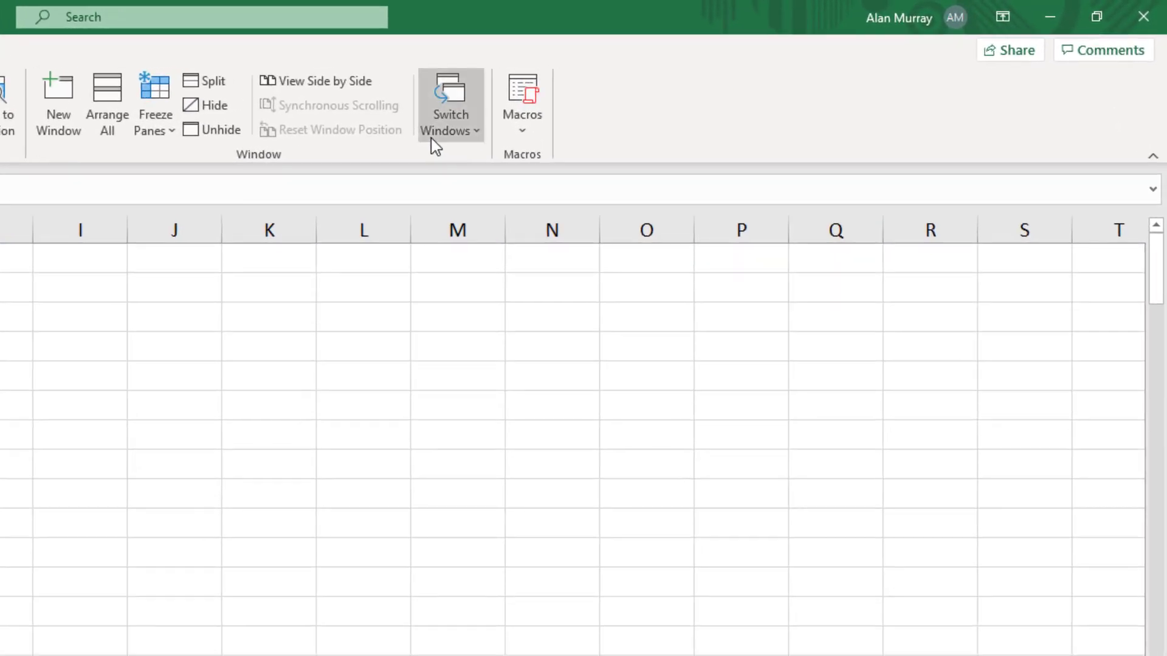
left_click(435, 146)
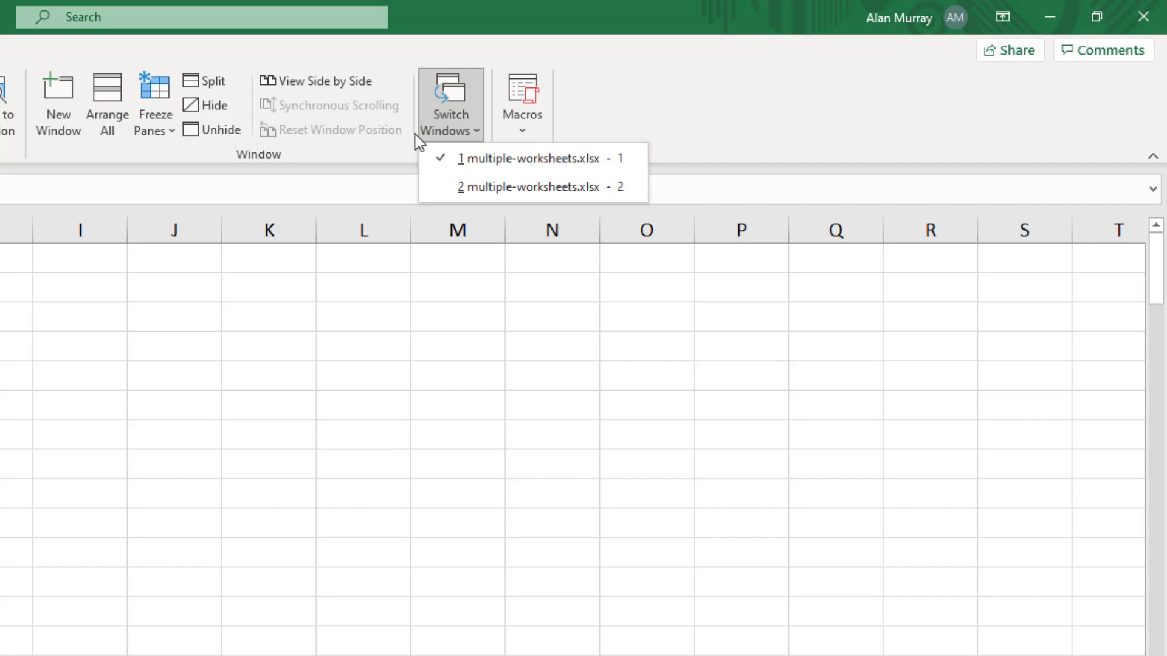
left_click(399, 153)
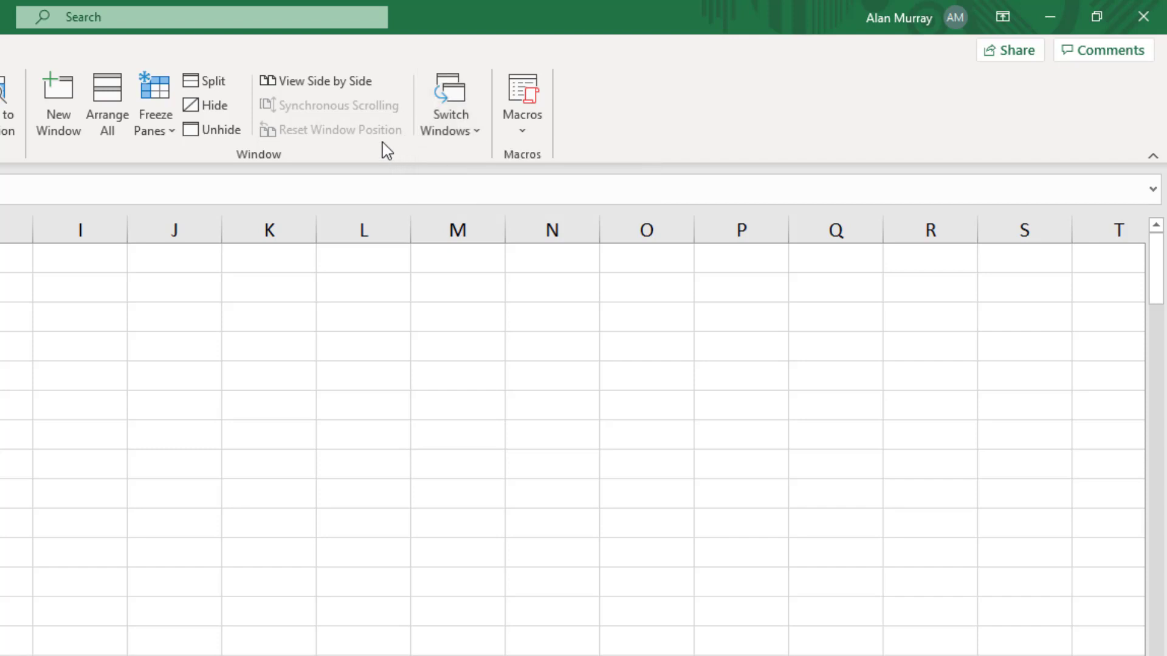
Turn View Side by Side back on, tiling Manchester left and London right.
left_click(304, 85)
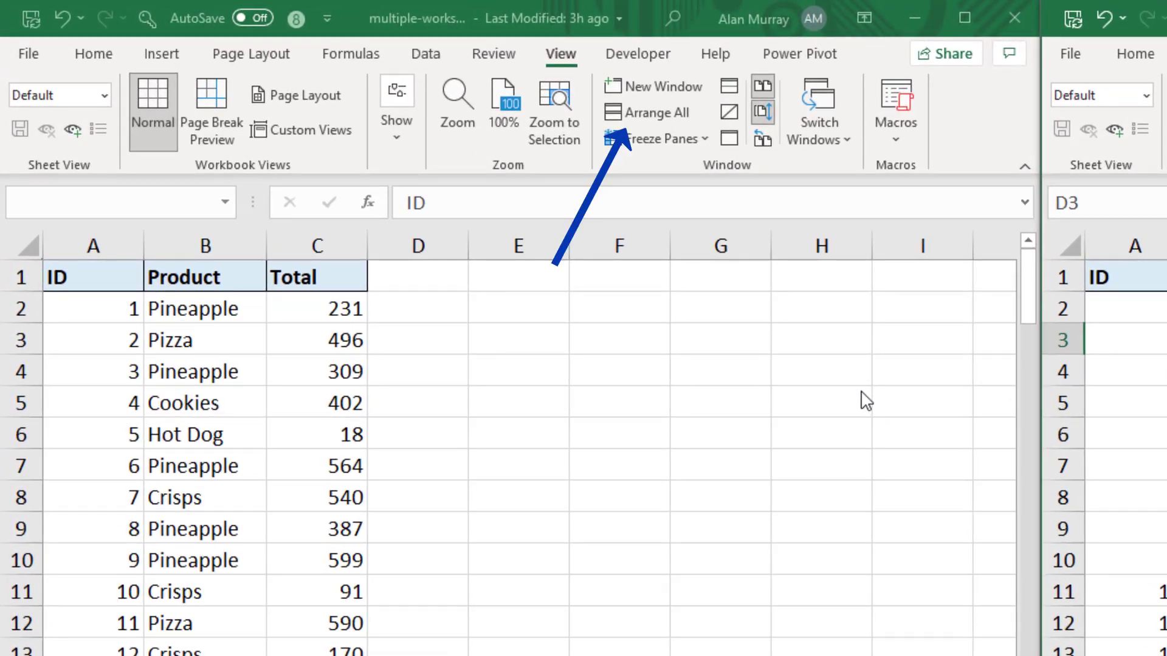
Arrange the windows Horizontal, Manchester above London, and verify they scroll in sync.
left_click(669, 111)
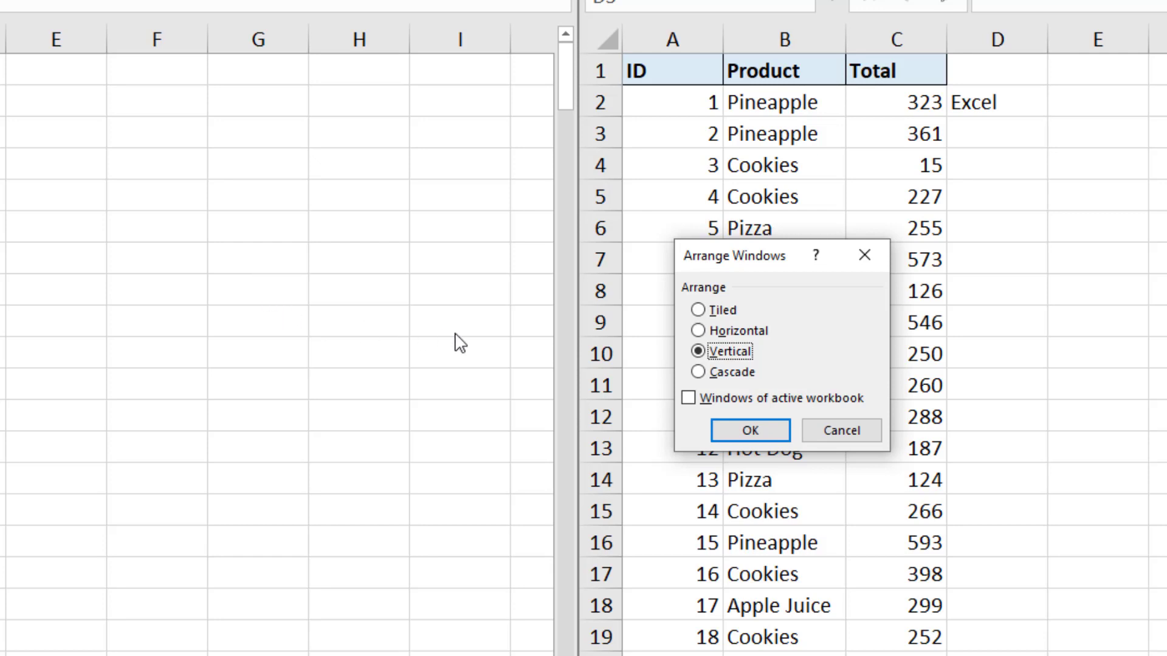
left_click(697, 331)
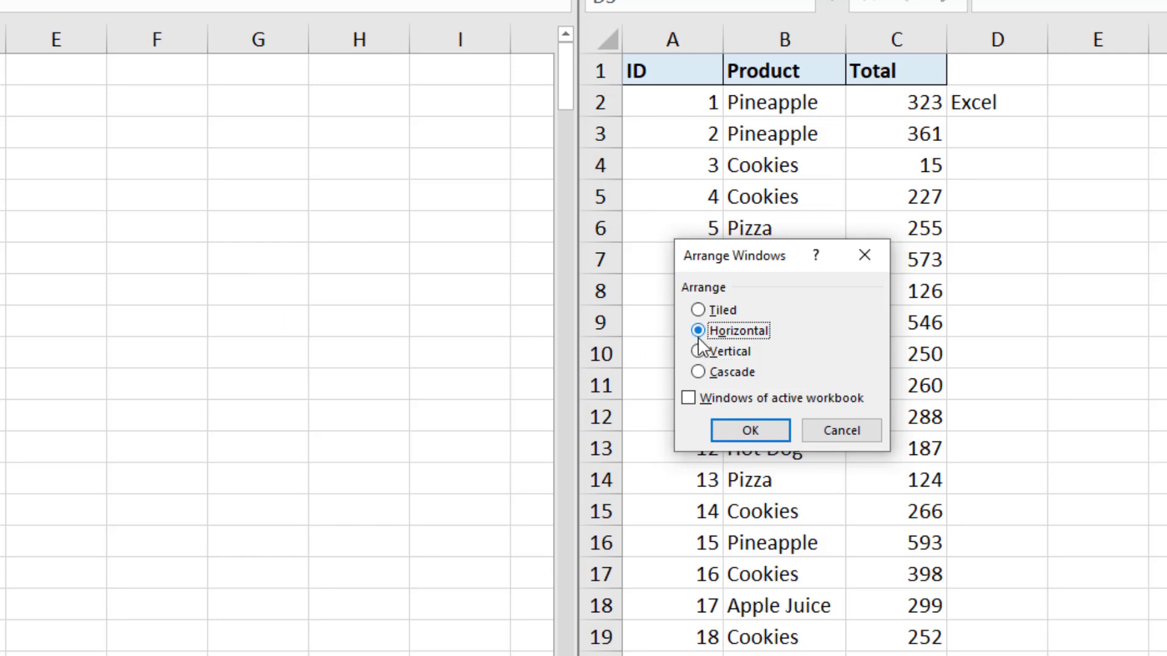
left_click(723, 435)
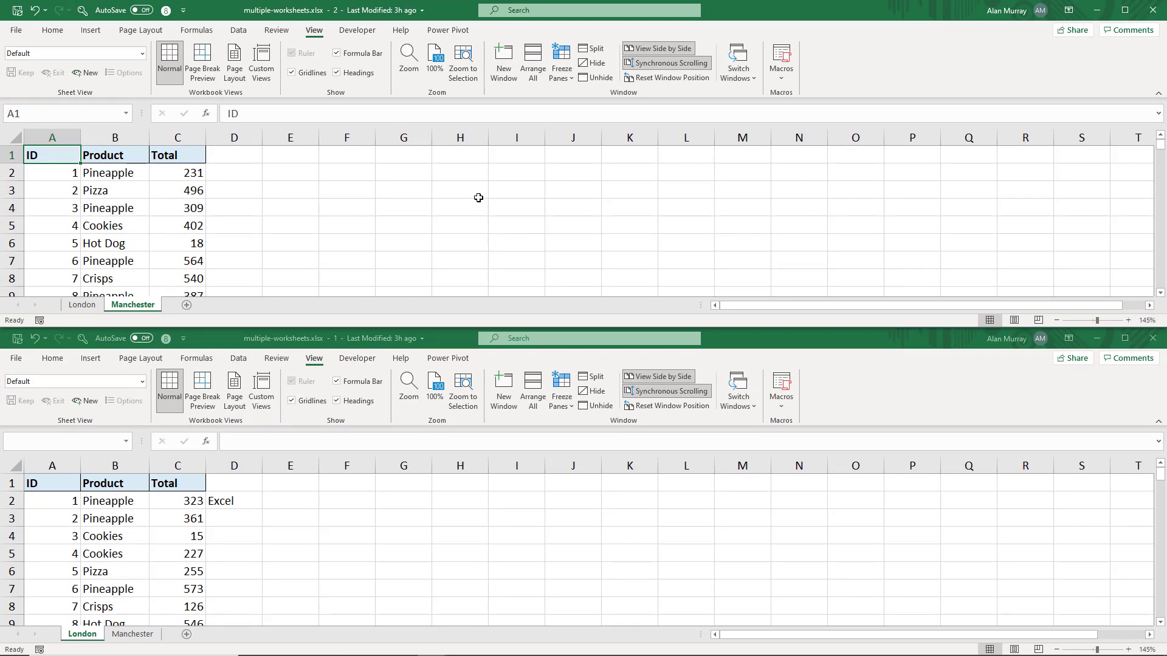
scroll(478, 198, "down", 5)
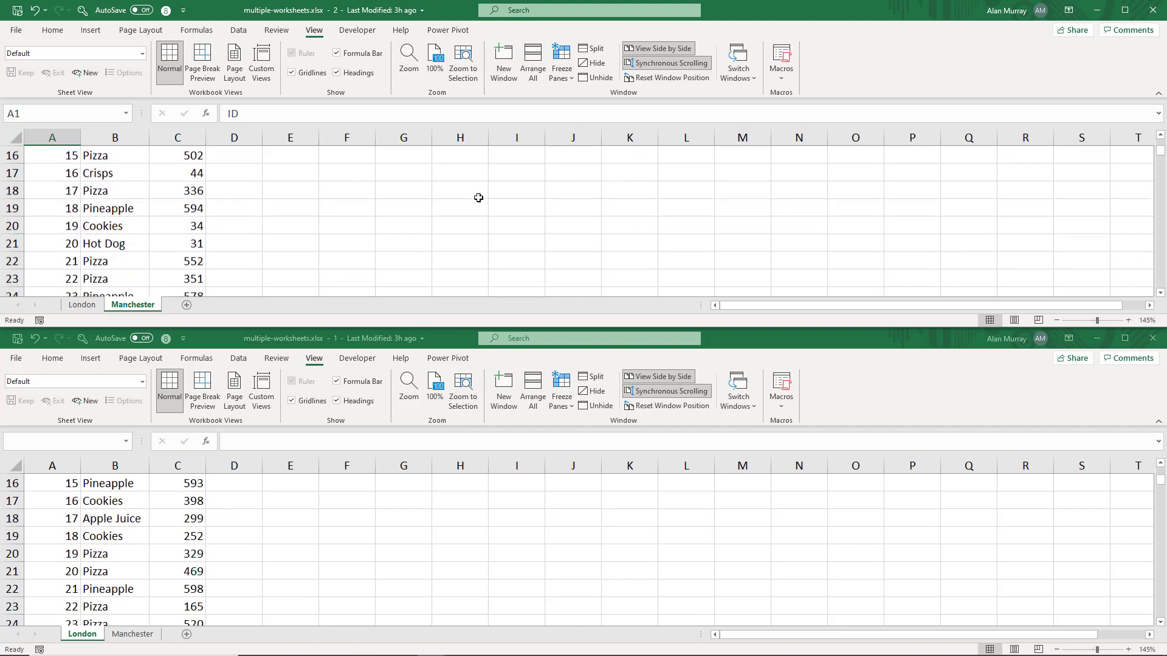
scroll(476, 197, "up", 5)
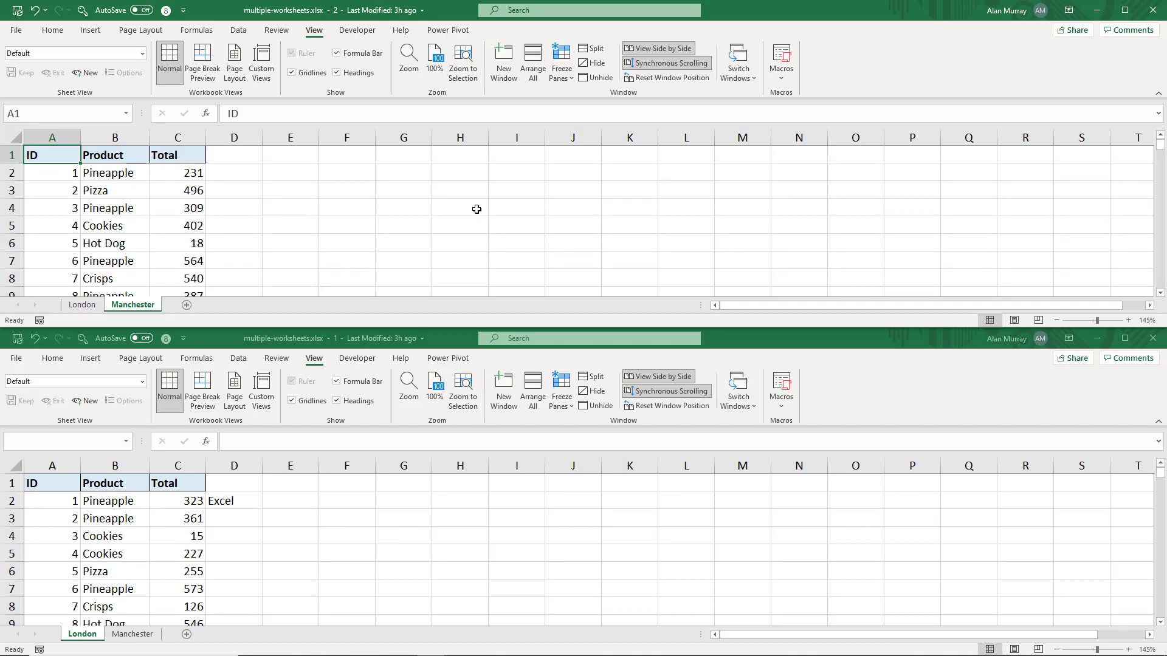
Toggle View Side by Side off and on, restacking with London above Manchester.
left_click(661, 49)
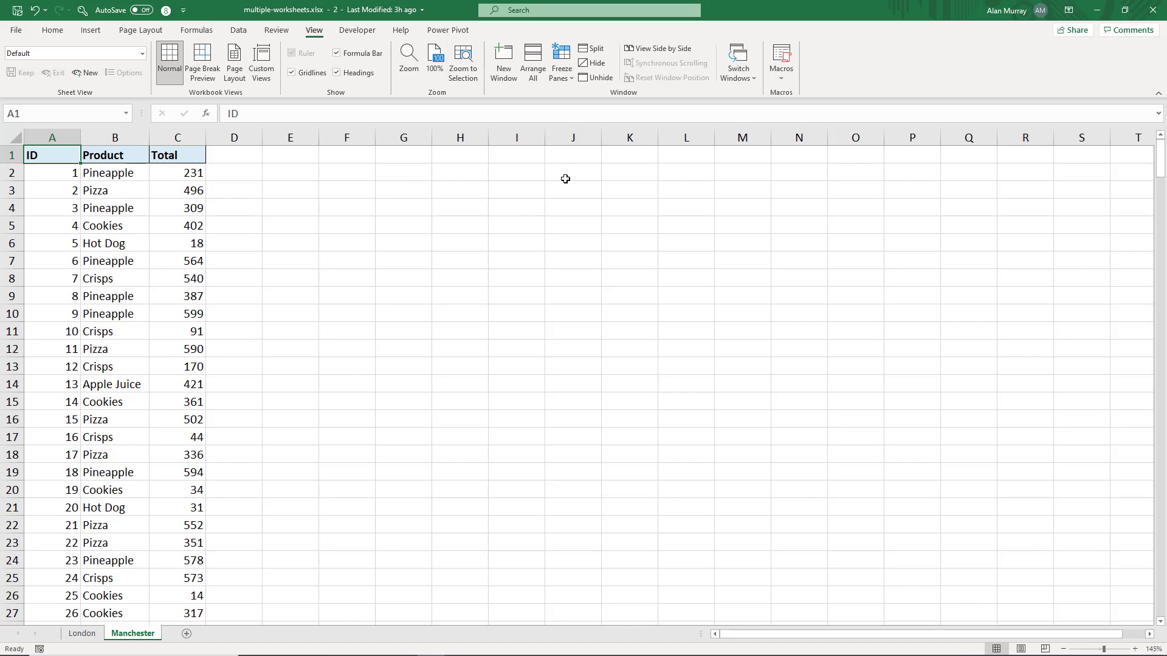
left_click(643, 51)
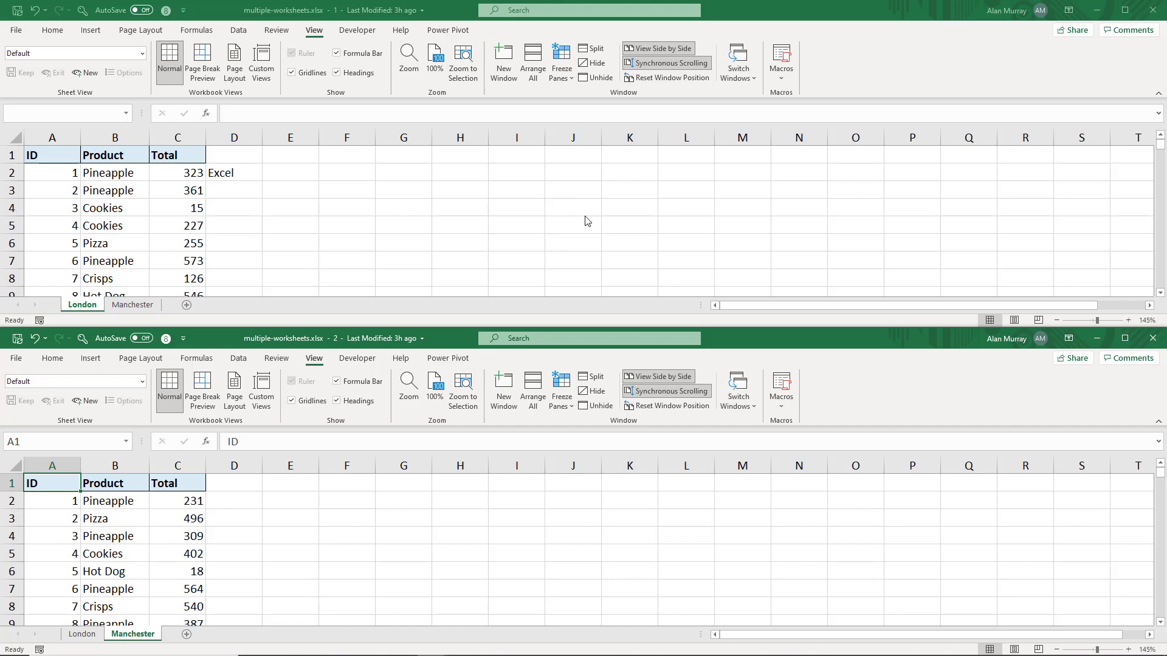
With London active, arrange windows Vertical, then switch off View Side by Side.
left_click(533, 71)
left_click(533, 71)
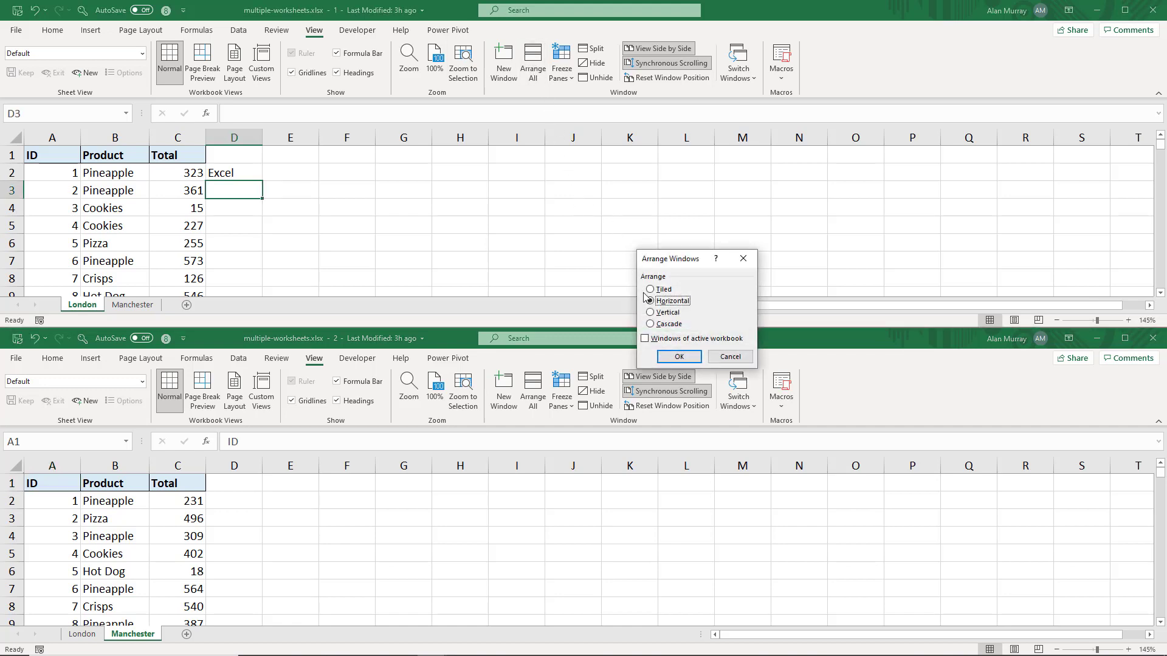
left_click(651, 311)
left_click(665, 354)
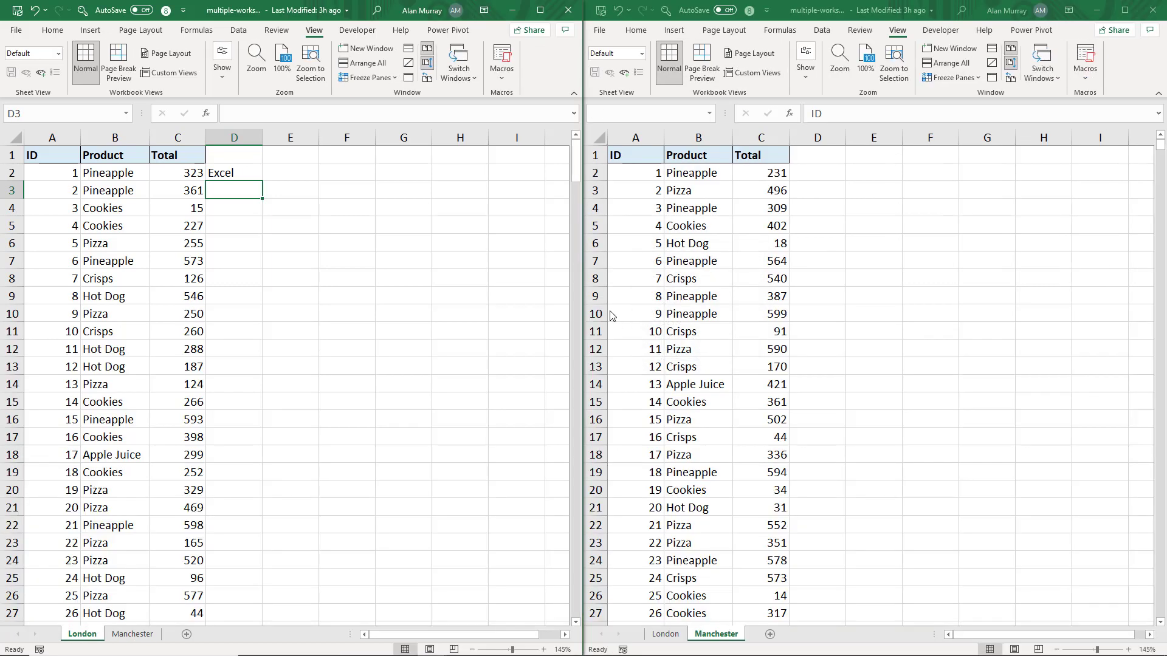
left_click(429, 49)
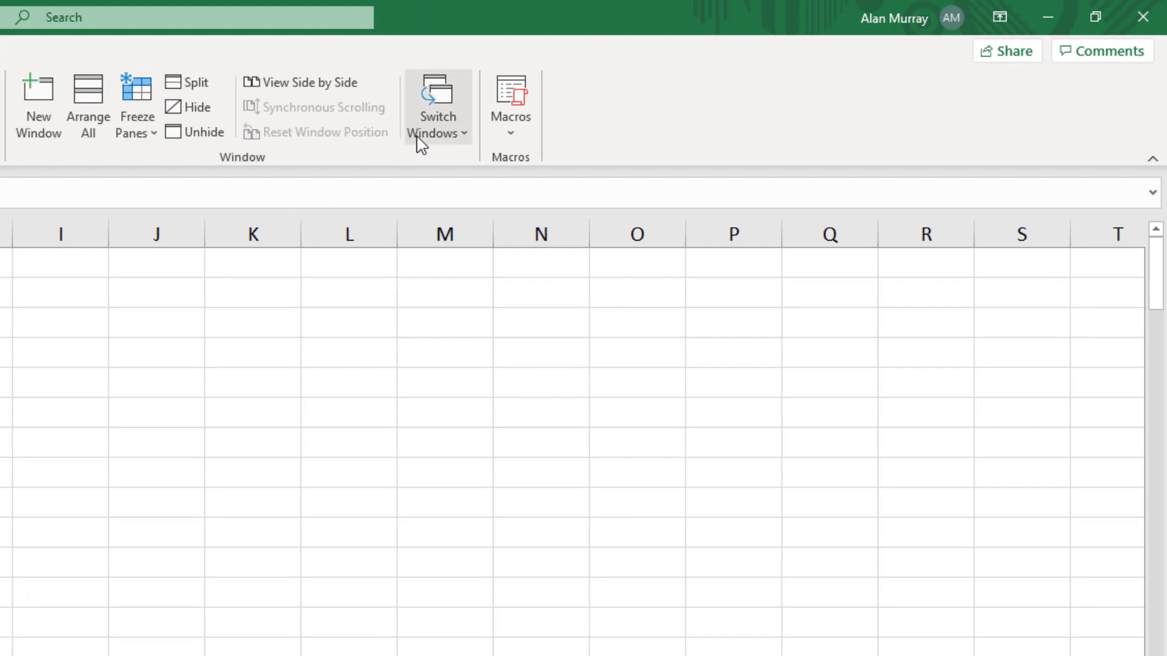
left_click(421, 145)
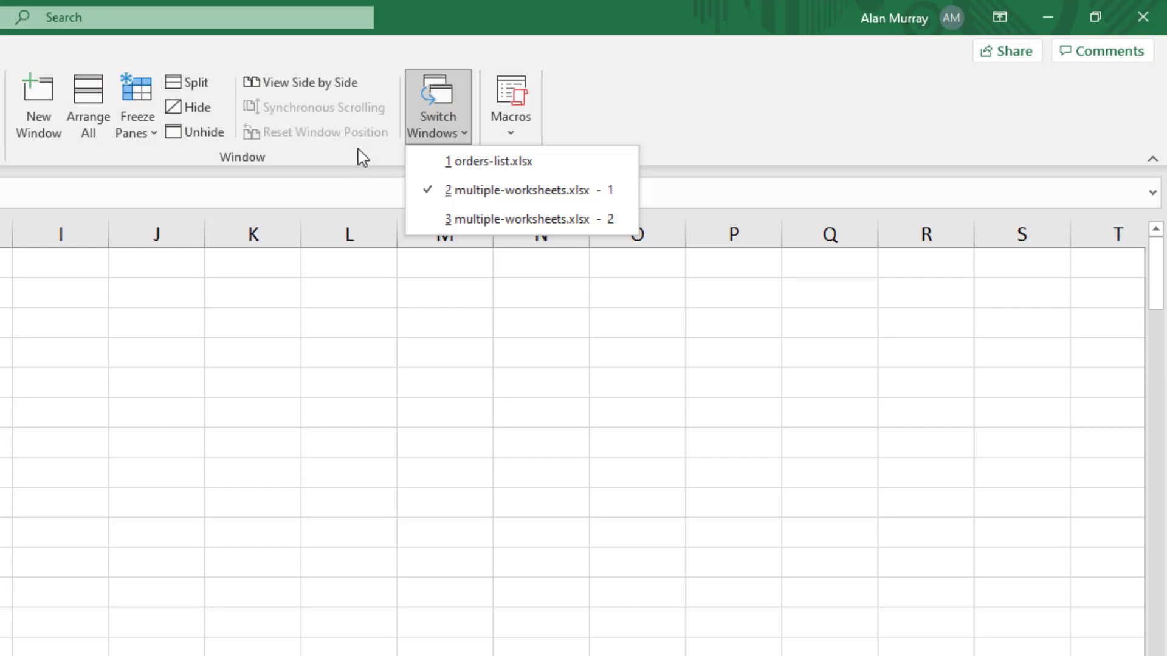
key("Escape")
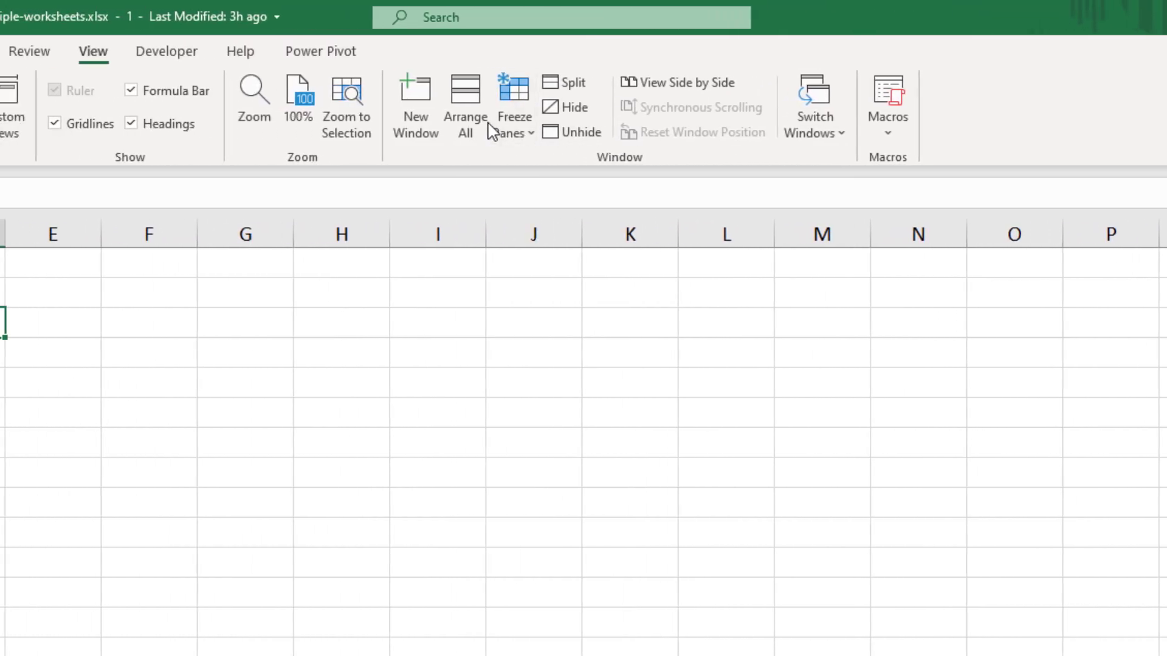
Arrange only the active workbook's windows vertically, both showing London with Excel in D2.
left_click(352, 122)
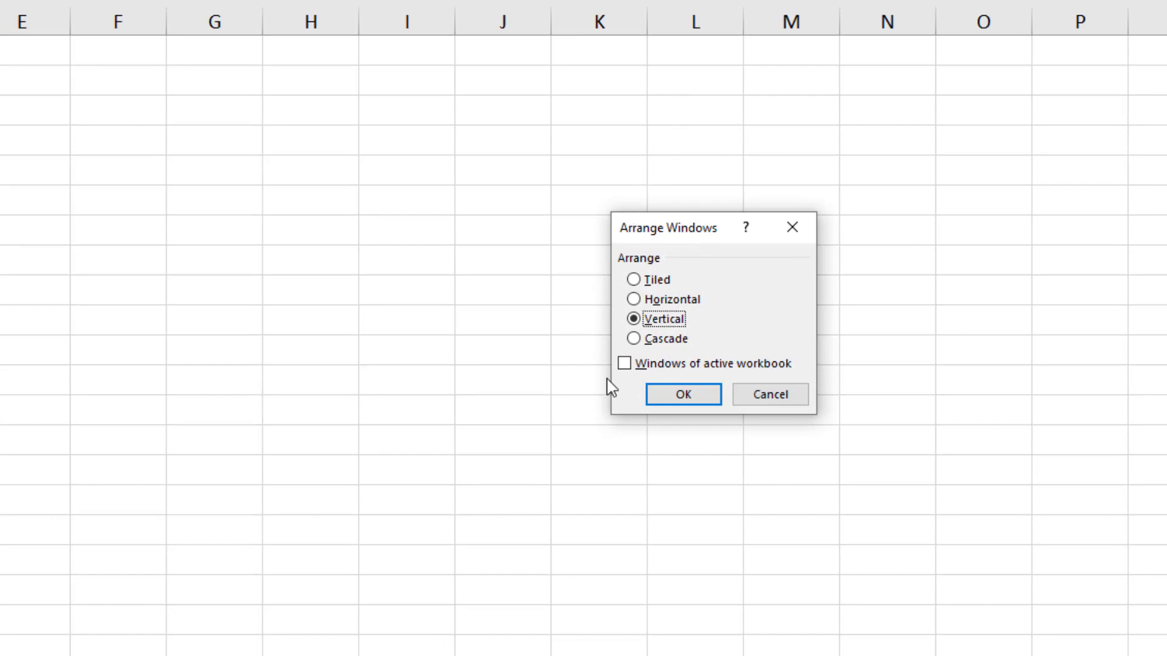
left_click(624, 364)
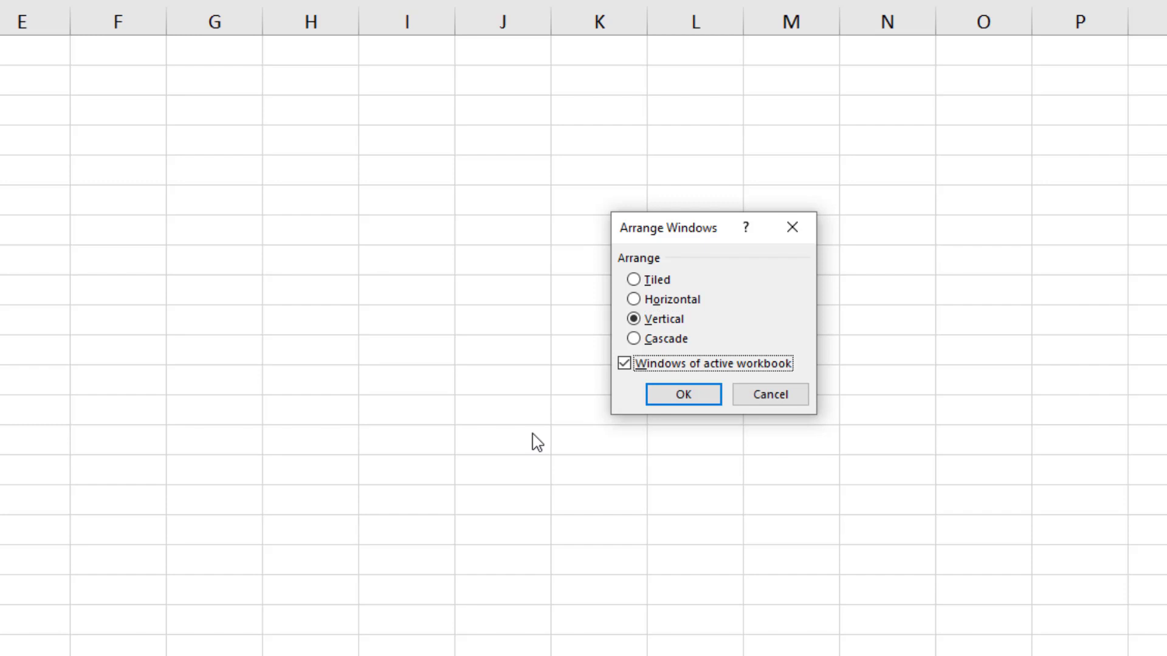
left_click(650, 401)
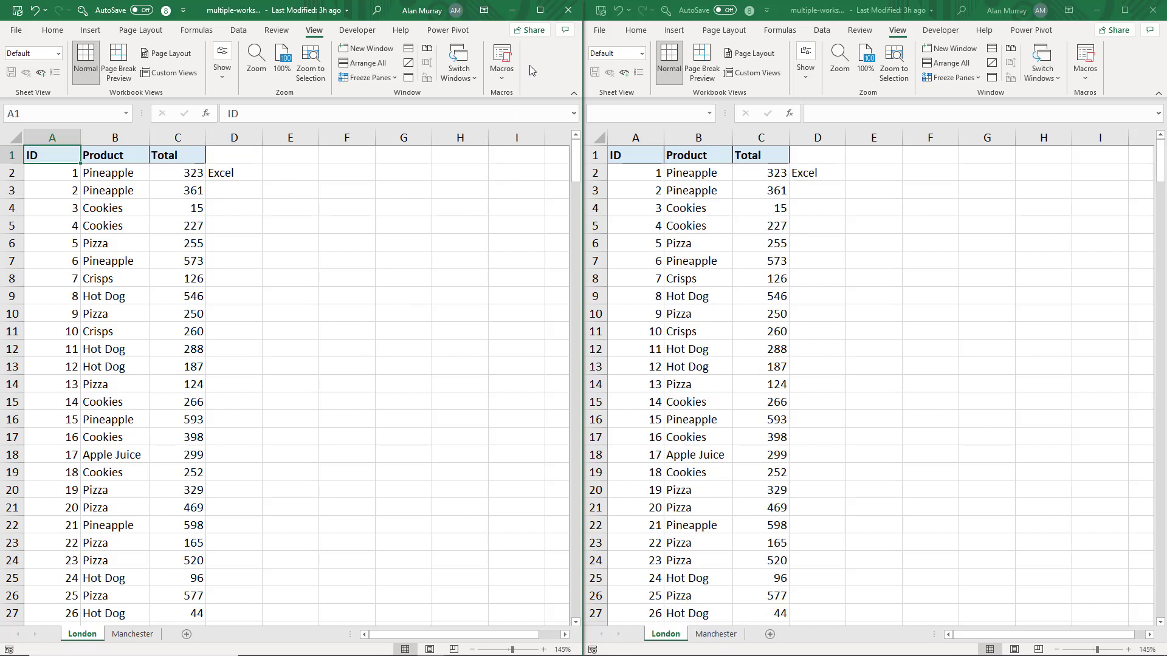
Maximize window 2, switch to window 1 of multiple-worksheets.xlsx, and maximize window 1 on the London sheet.
left_click(539, 10)
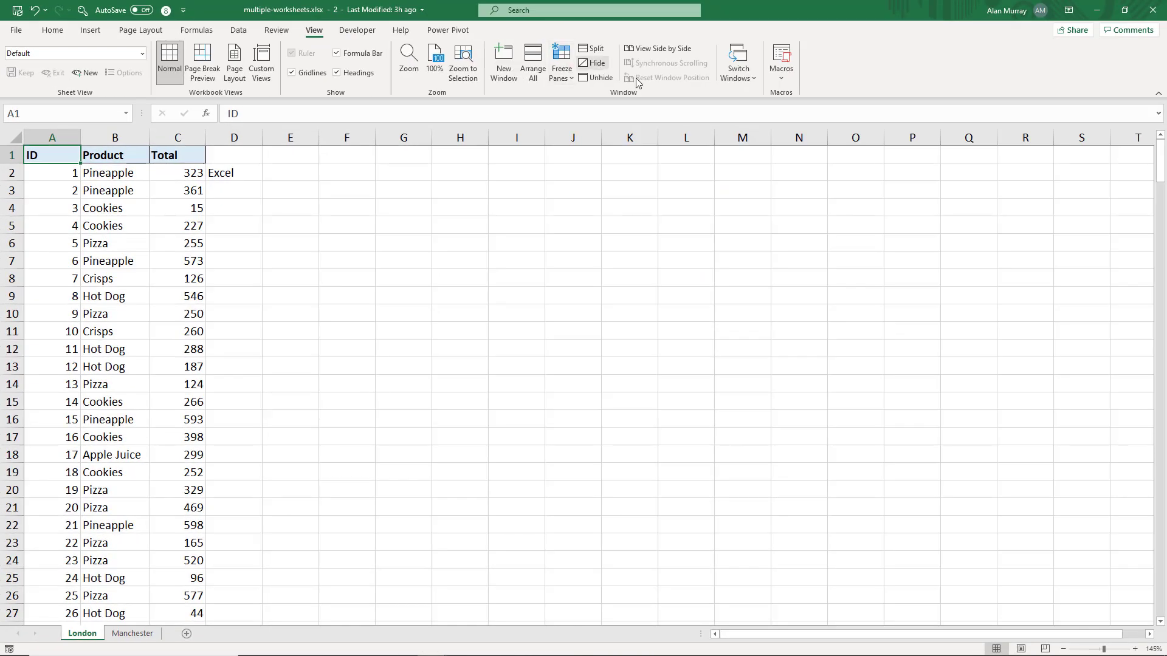
left_click(735, 80)
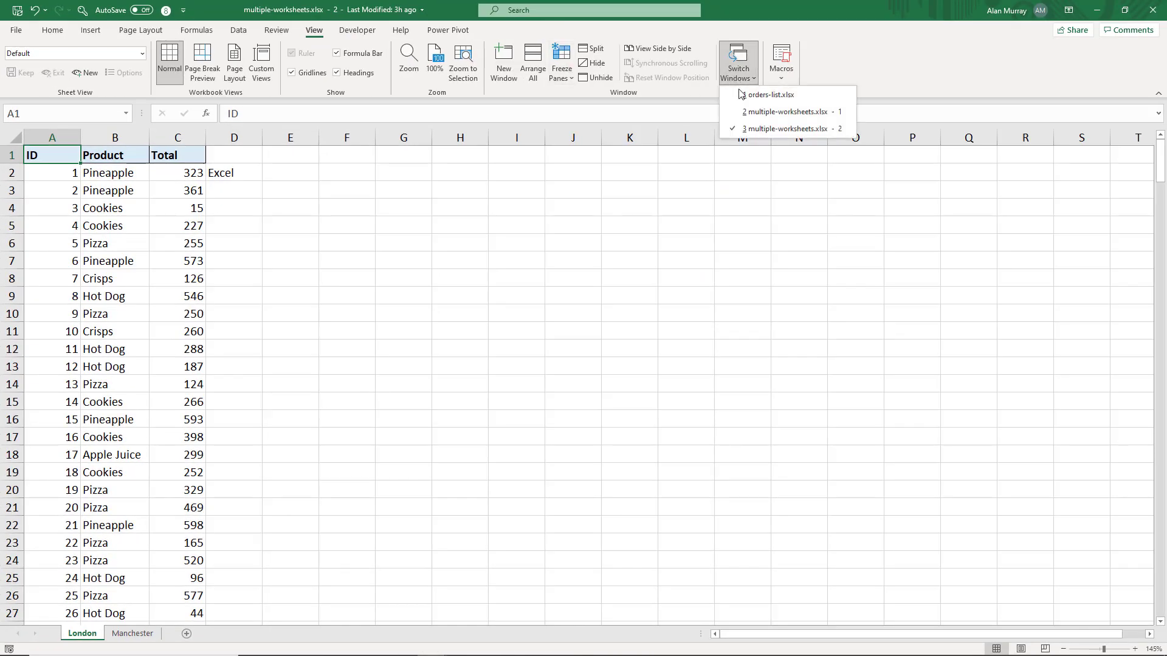
left_click(759, 117)
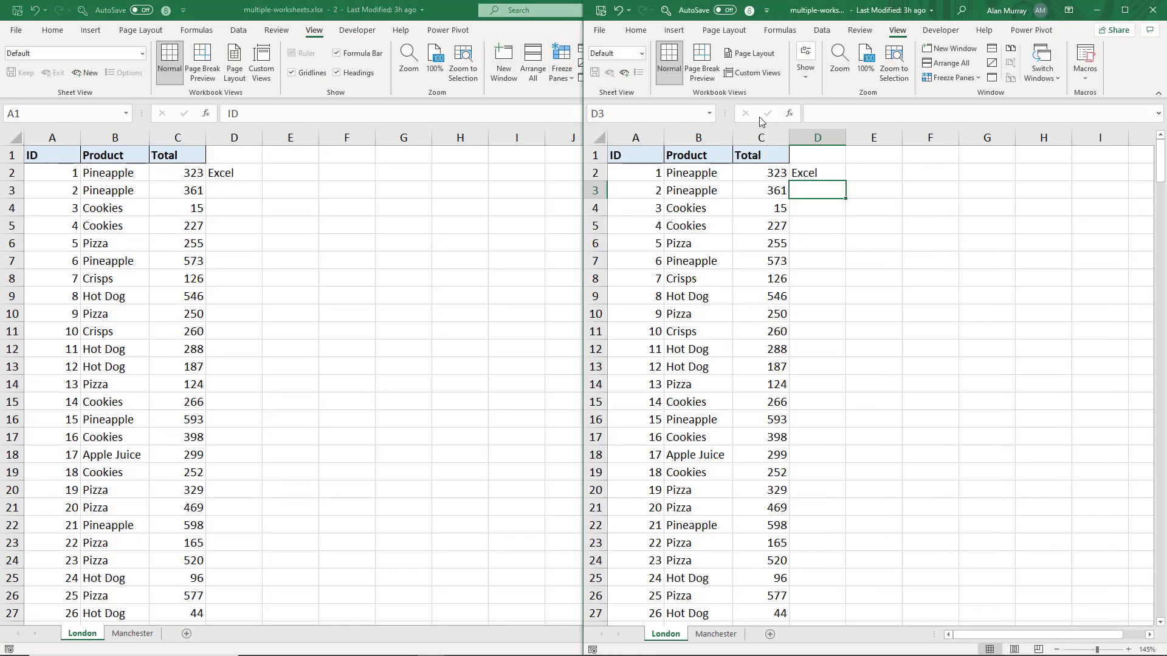
left_click(1124, 10)
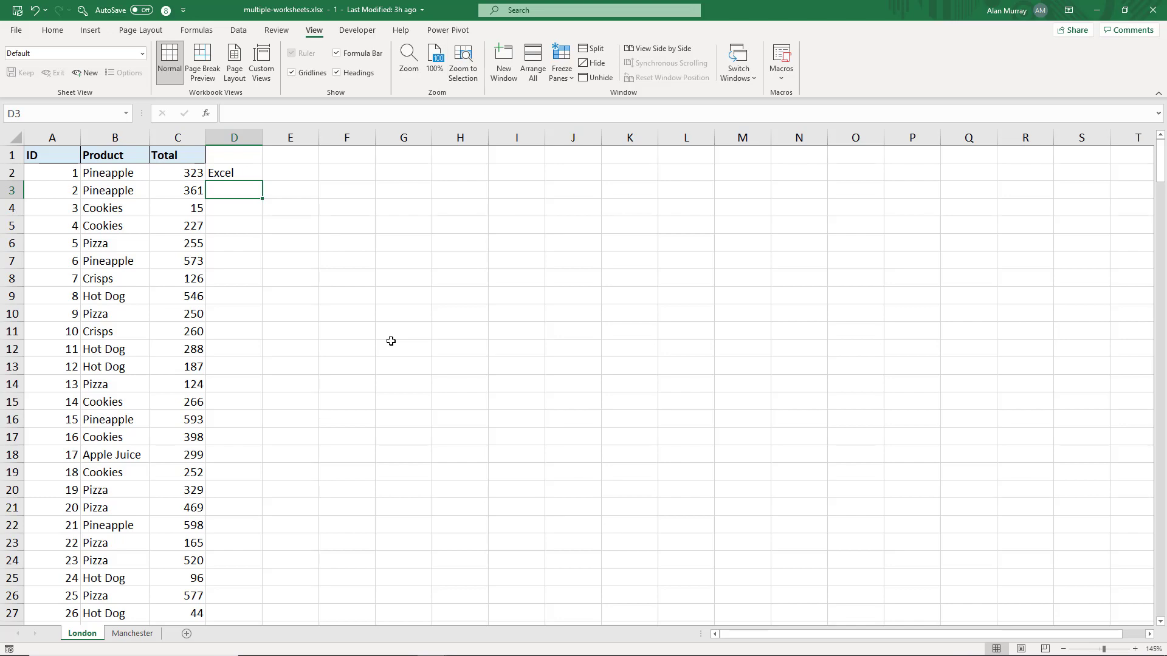
Compare window 1 side by side with multiple-worksheets.xlsx - 2.
left_click(646, 51)
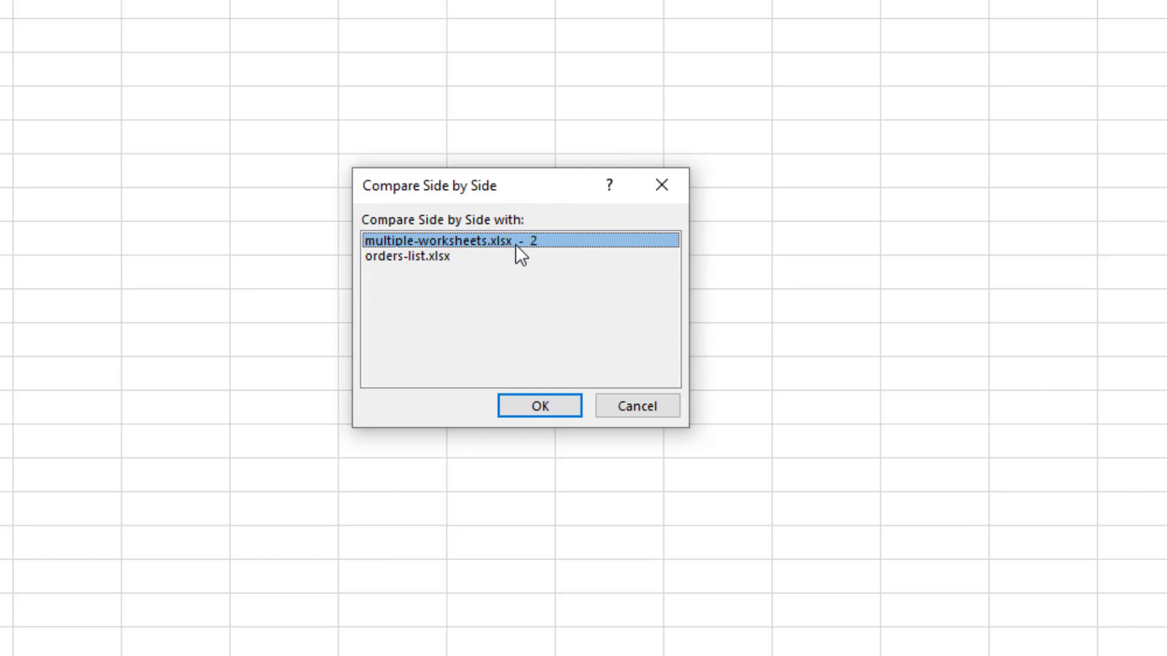
left_click(522, 403)
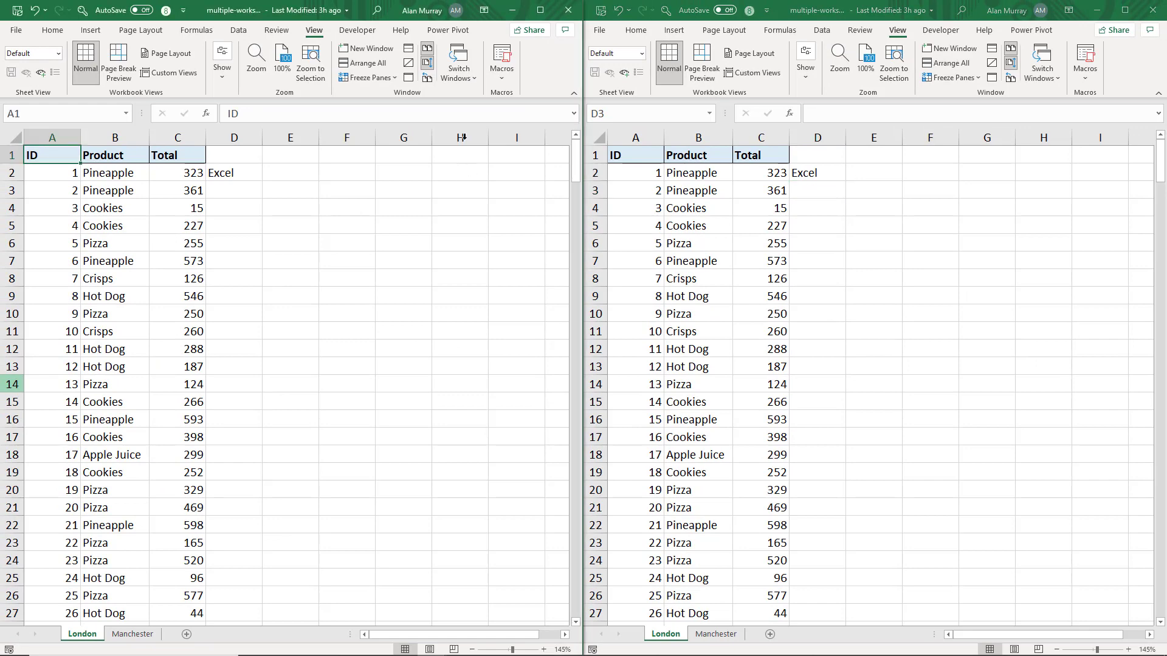
Turn off View Side by Side and close window 2 of multiple-worksheets.xlsx.
left_click(428, 48)
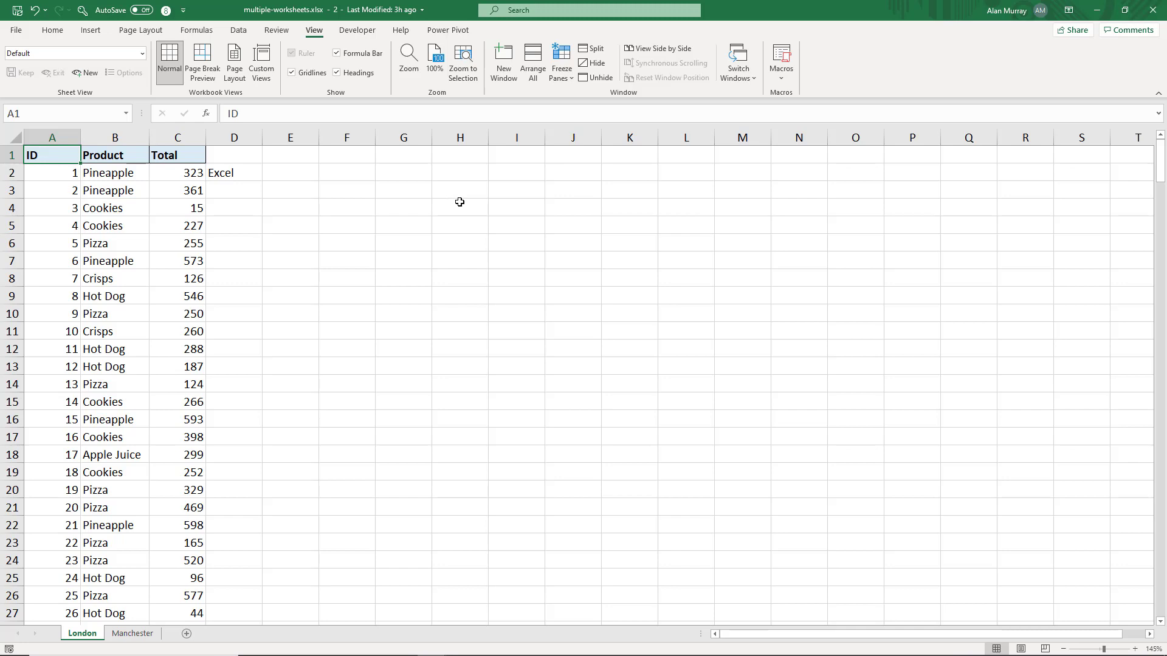
left_click(1151, 12)
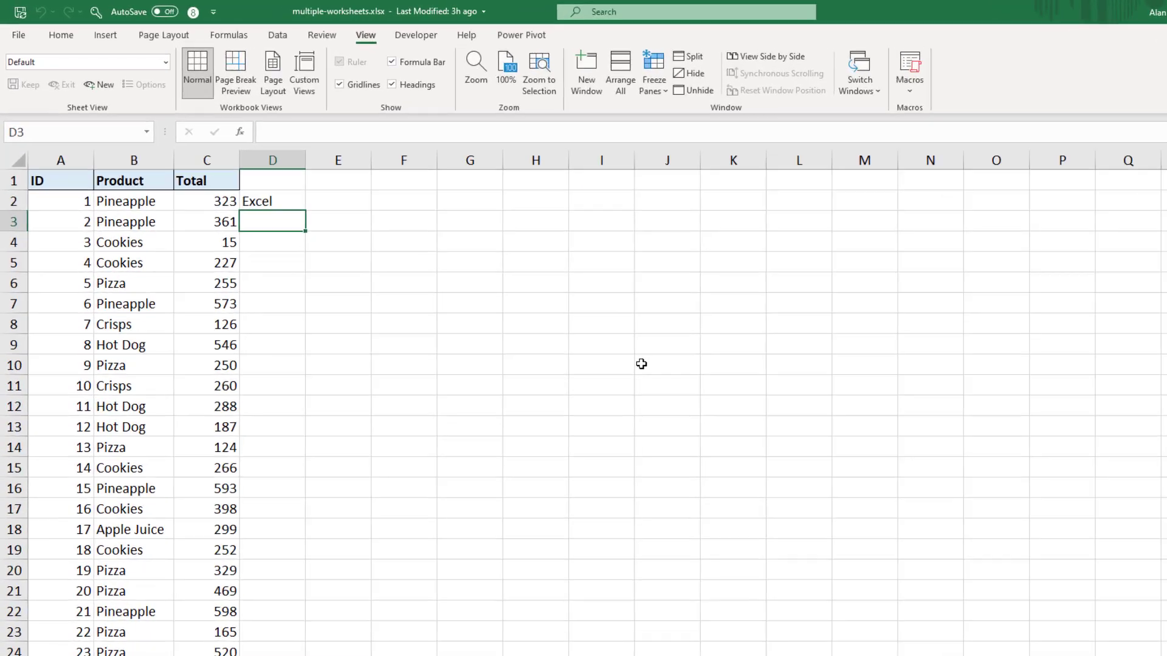